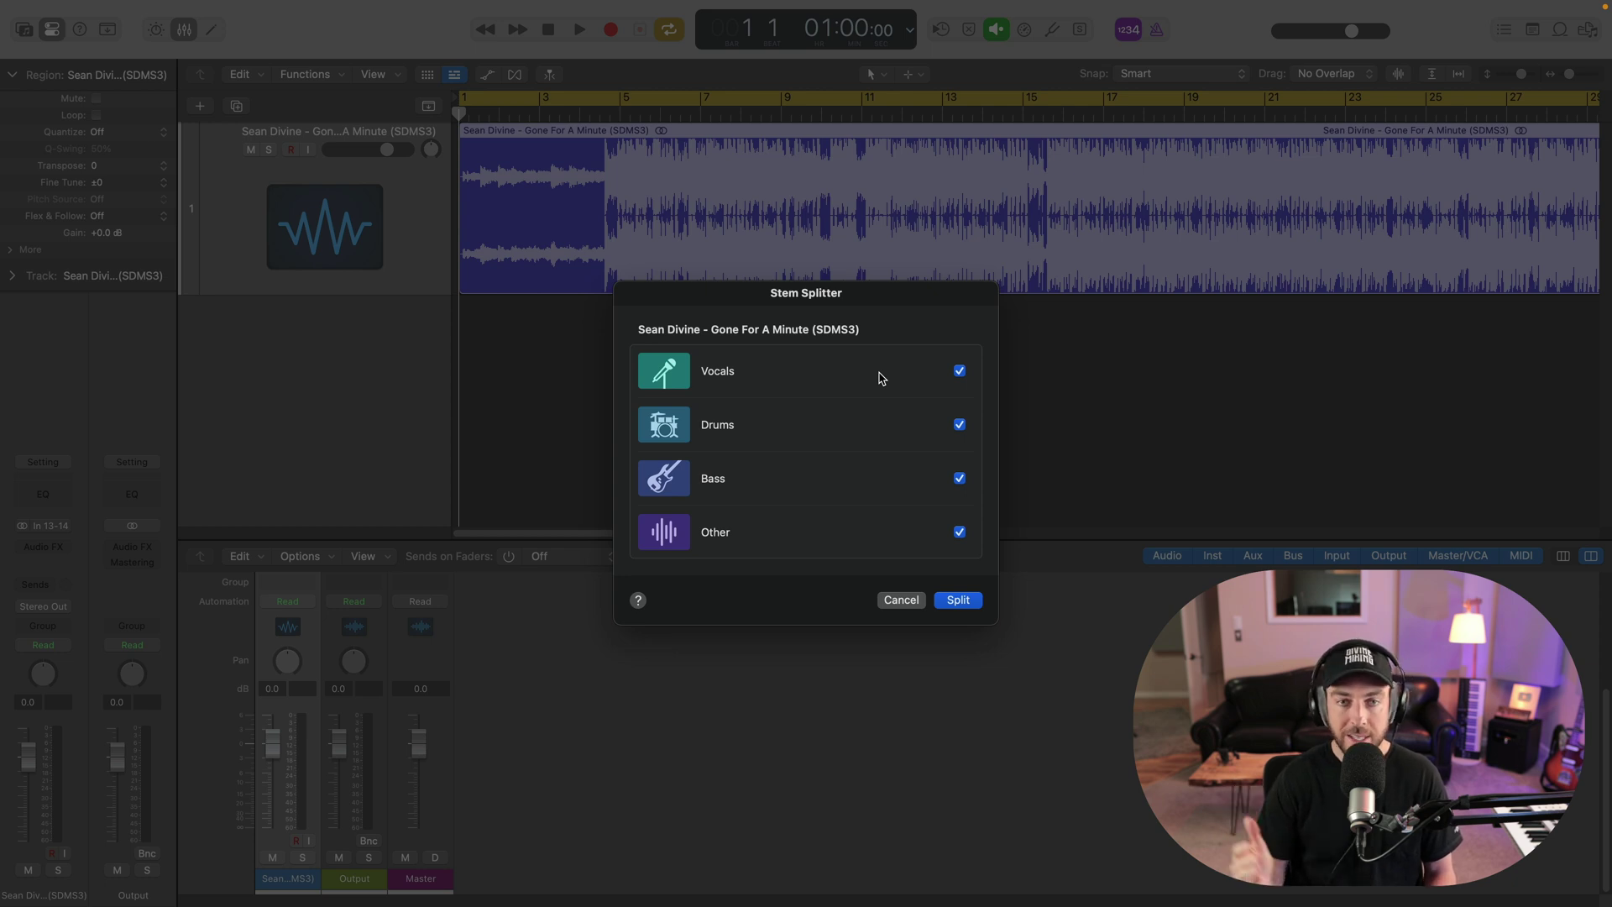
- Dismiss the Stem Splitter options so the song stays one stereo region
{"action": "key", "text": "Escape"}
{"action": "left_click", "coordinate": [737, 364]}
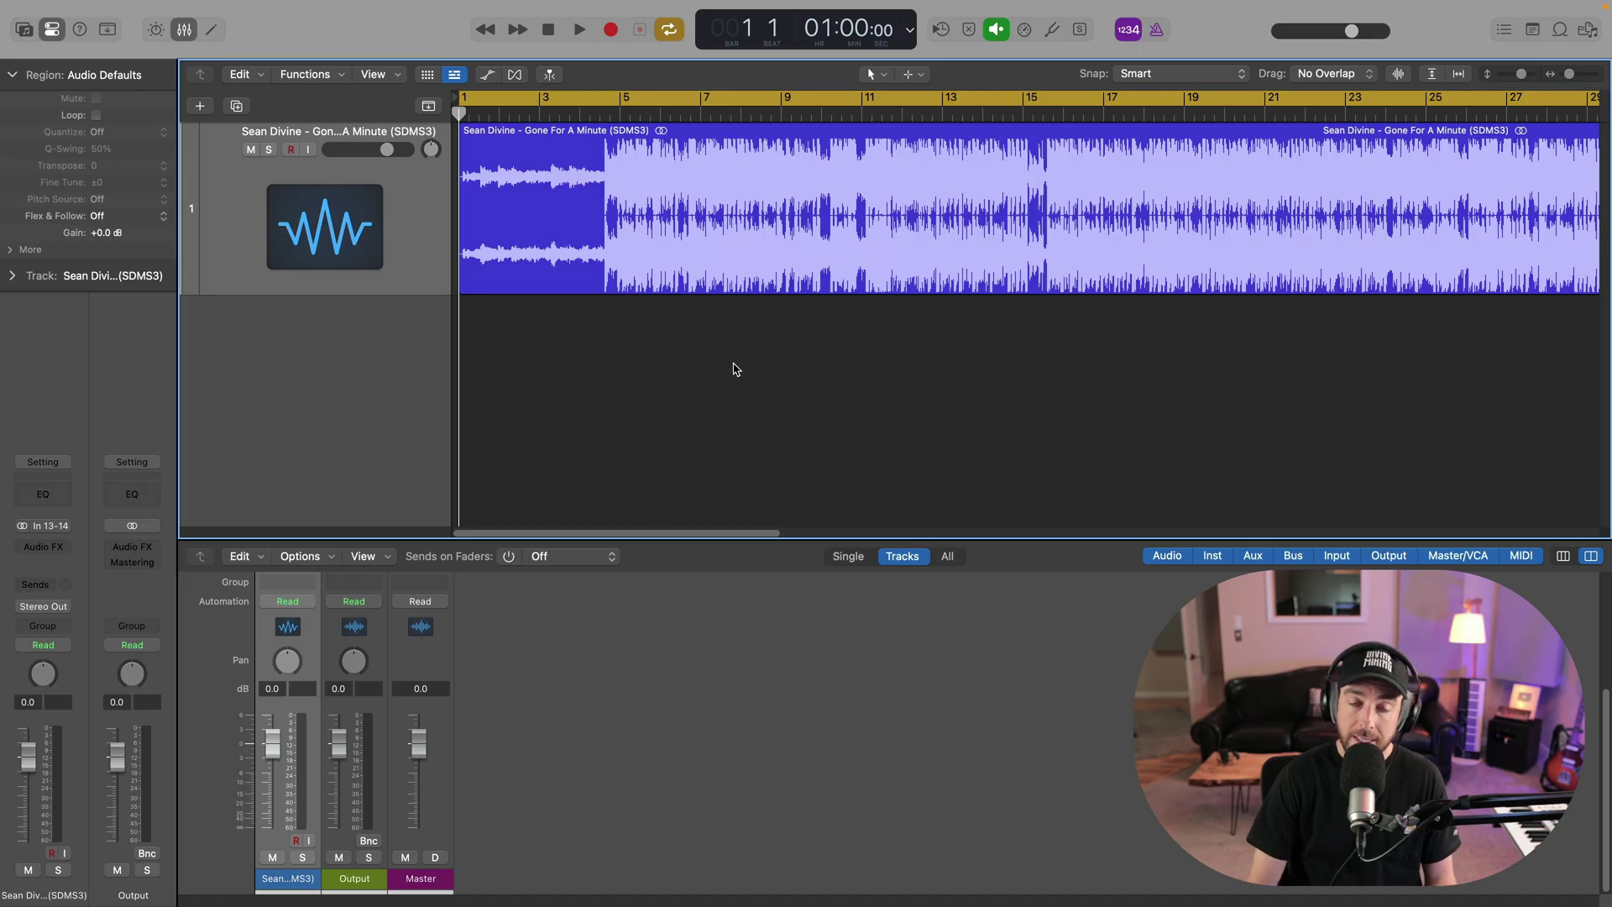
- Run Stem Splitter on the song region, splitting it into Vocals, Drums, Bass and Other stems
{"action": "left_click", "coordinate": [685, 227]}
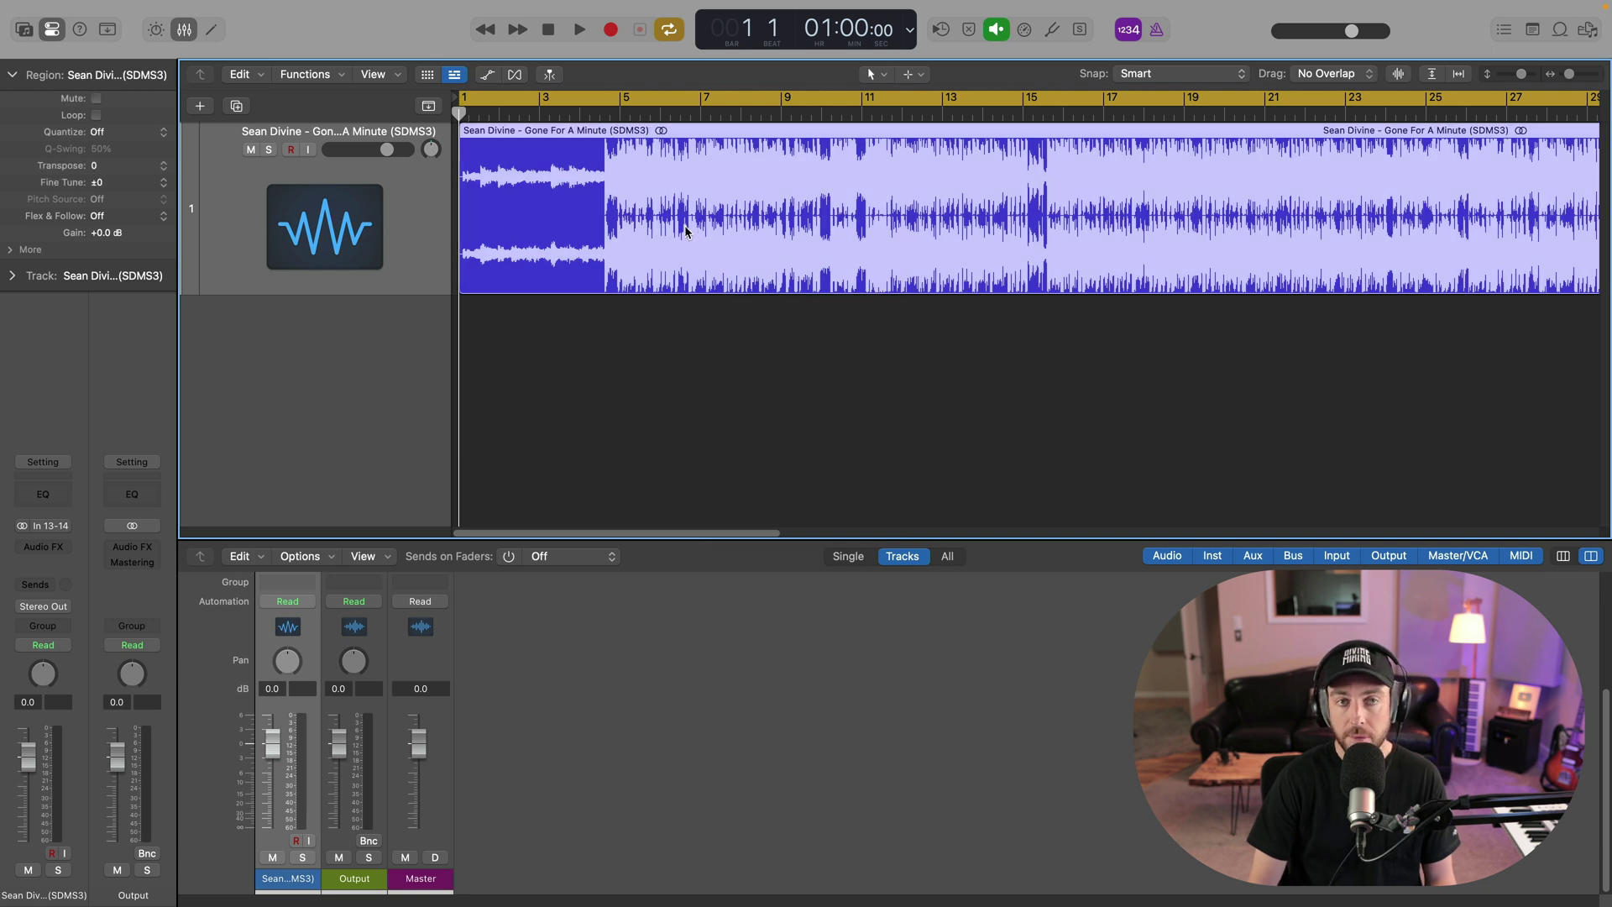
{"action": "right_click", "coordinate": [685, 186]}
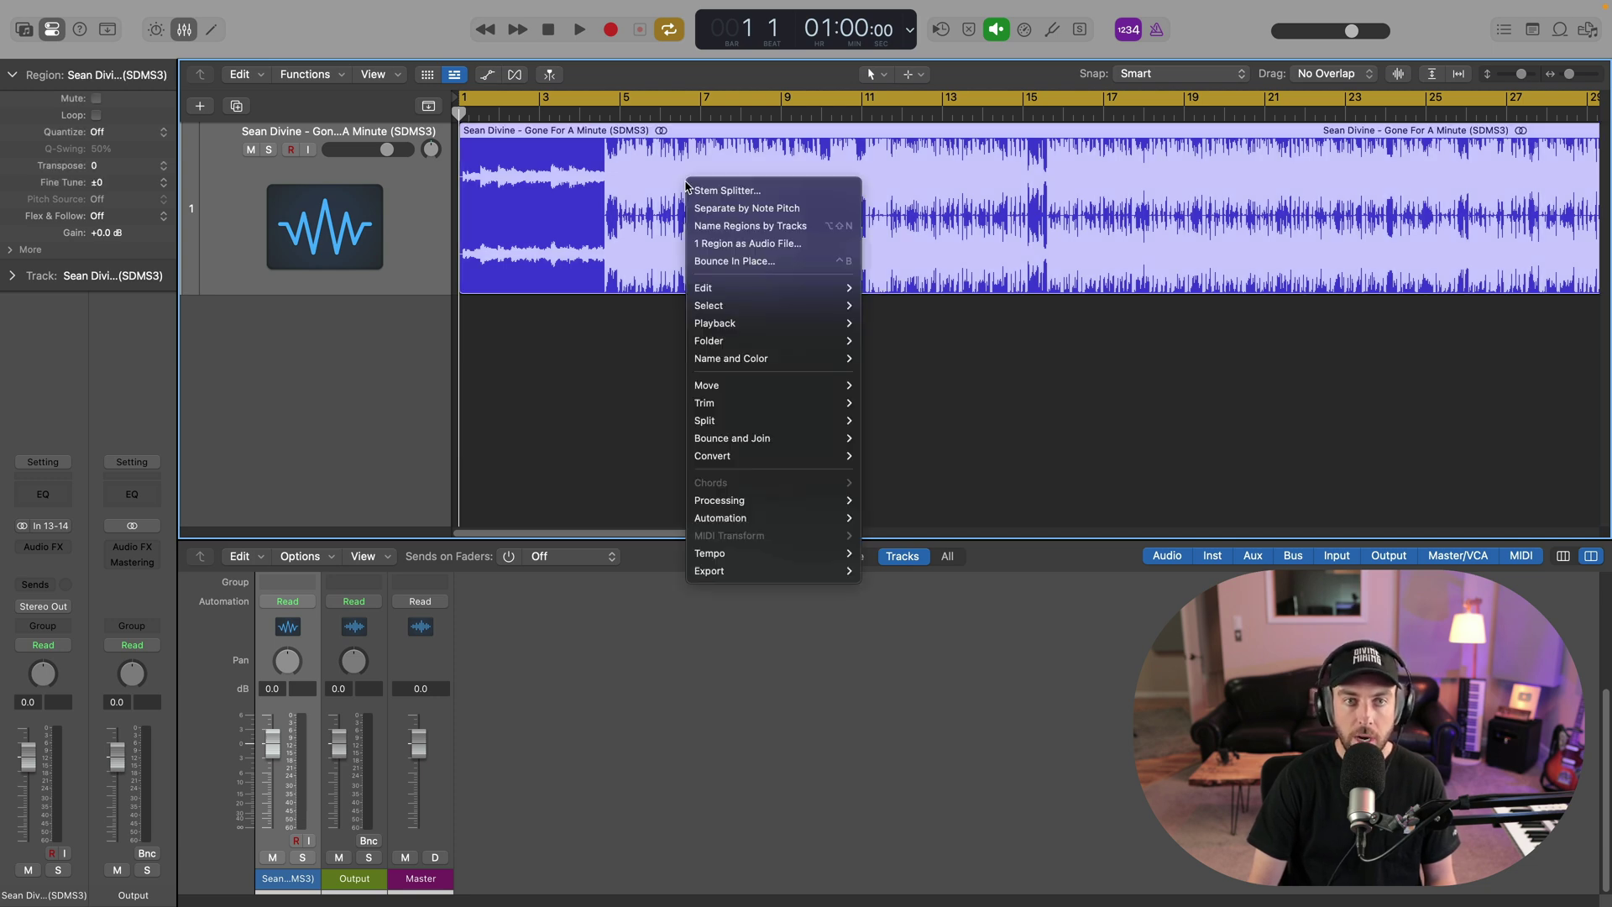
{"action": "left_click", "coordinate": [728, 190]}
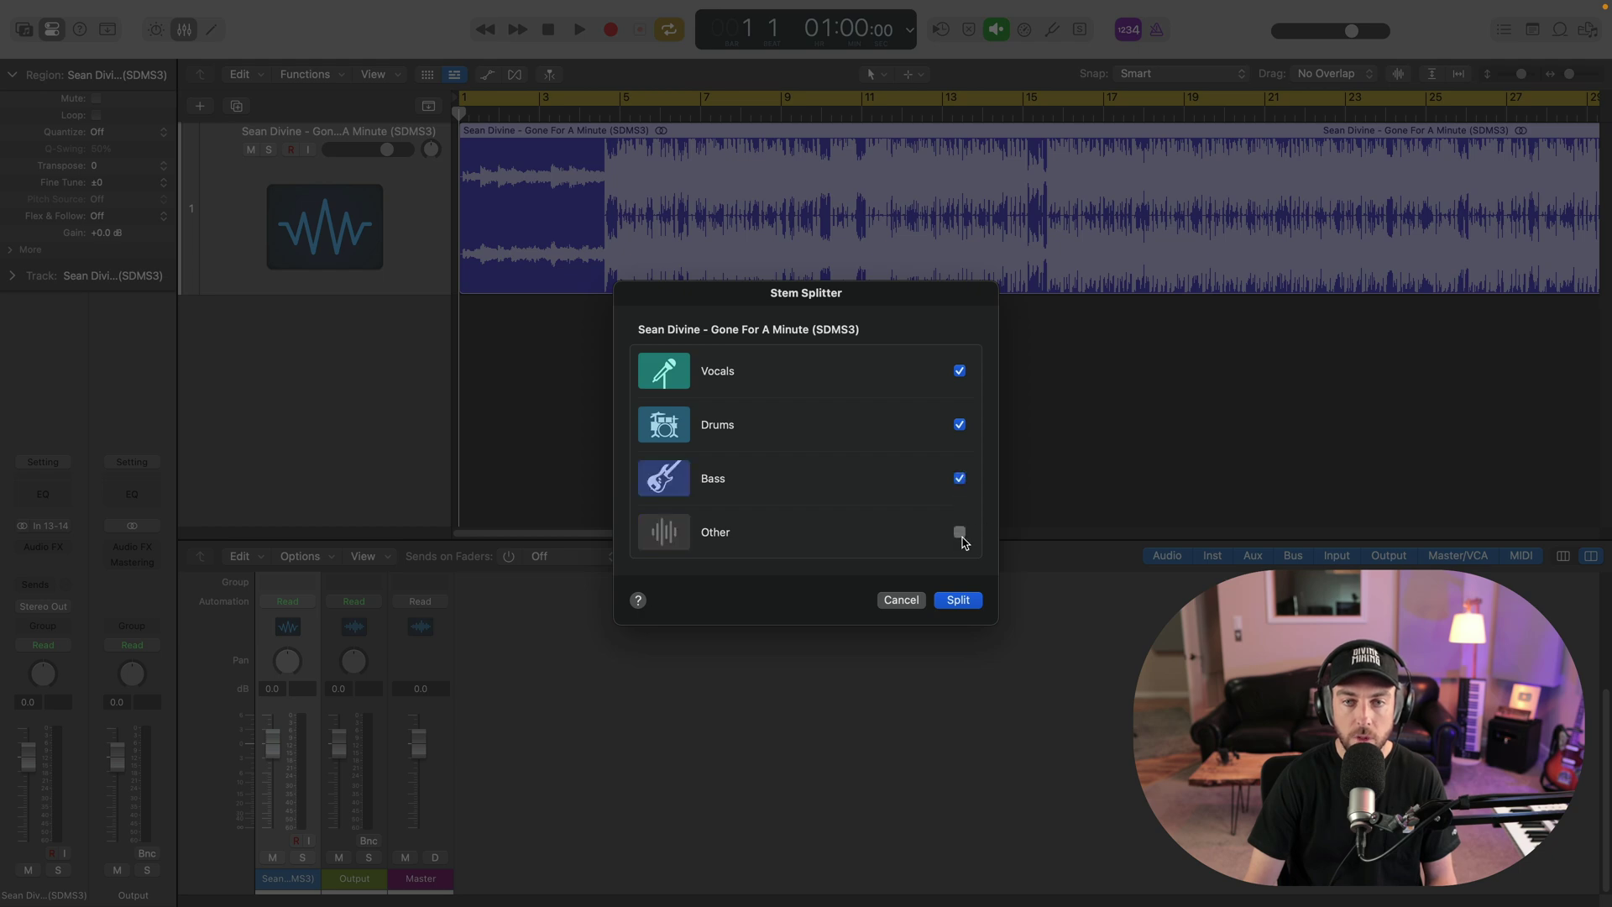
{"action": "left_click", "coordinate": [966, 600]}
- Scroll to the new stems and select the Vocals, Drums, Bass and Other track headers in turn
{"action": "scroll", "coordinate": [645, 316], "scroll_direction": "down", "scroll_amount": 3}
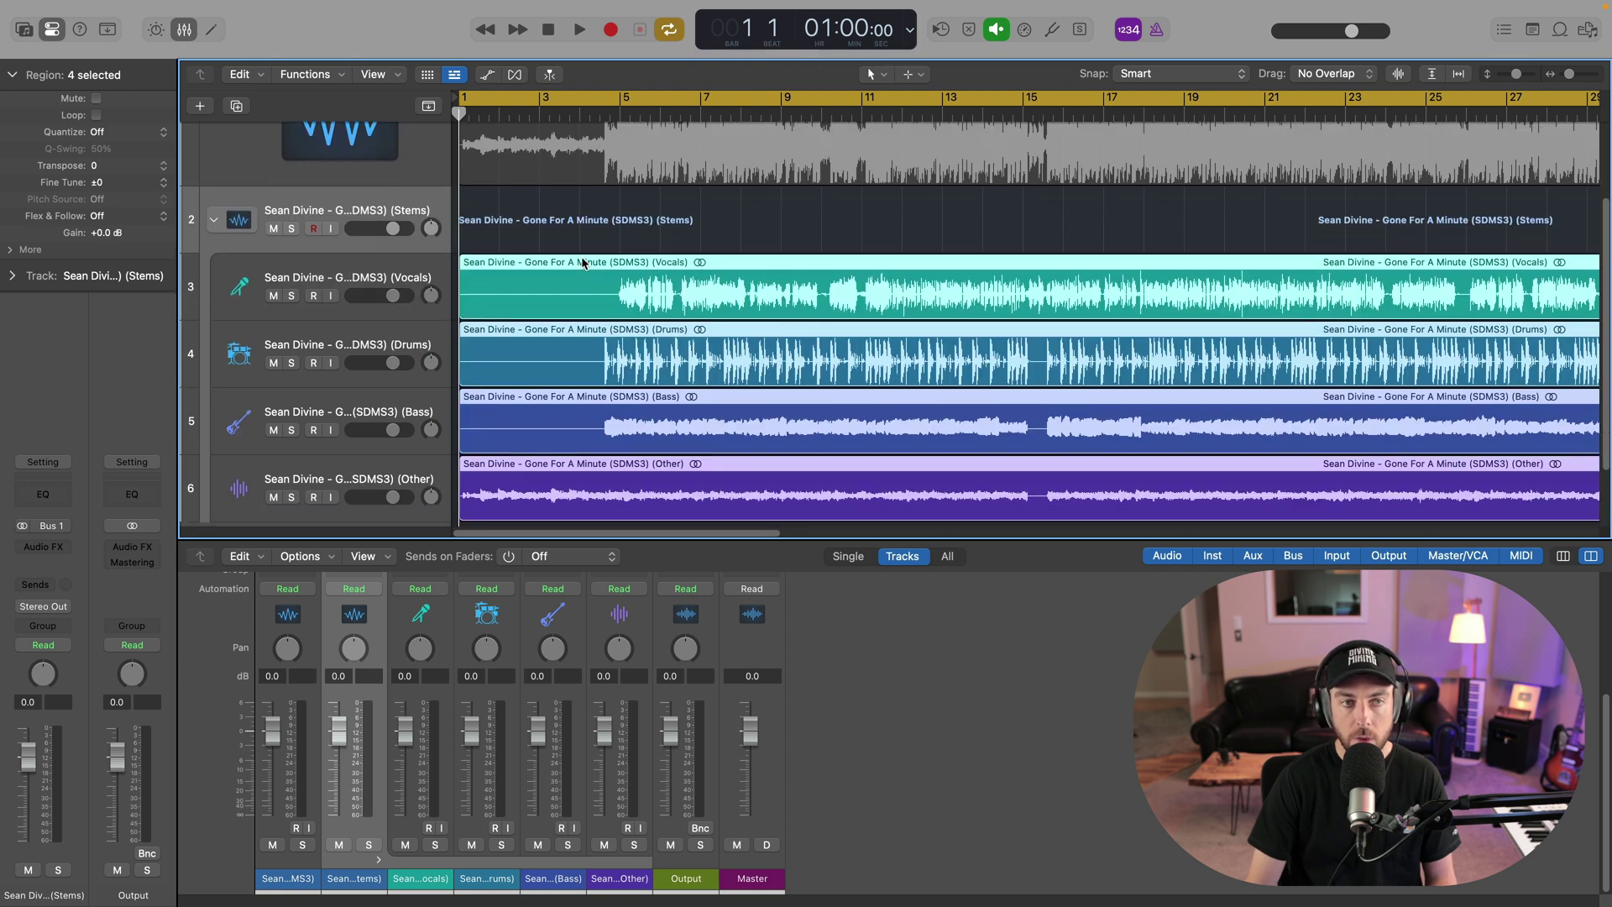
{"action": "scroll", "coordinate": [585, 277], "scroll_direction": "up", "scroll_amount": 1}
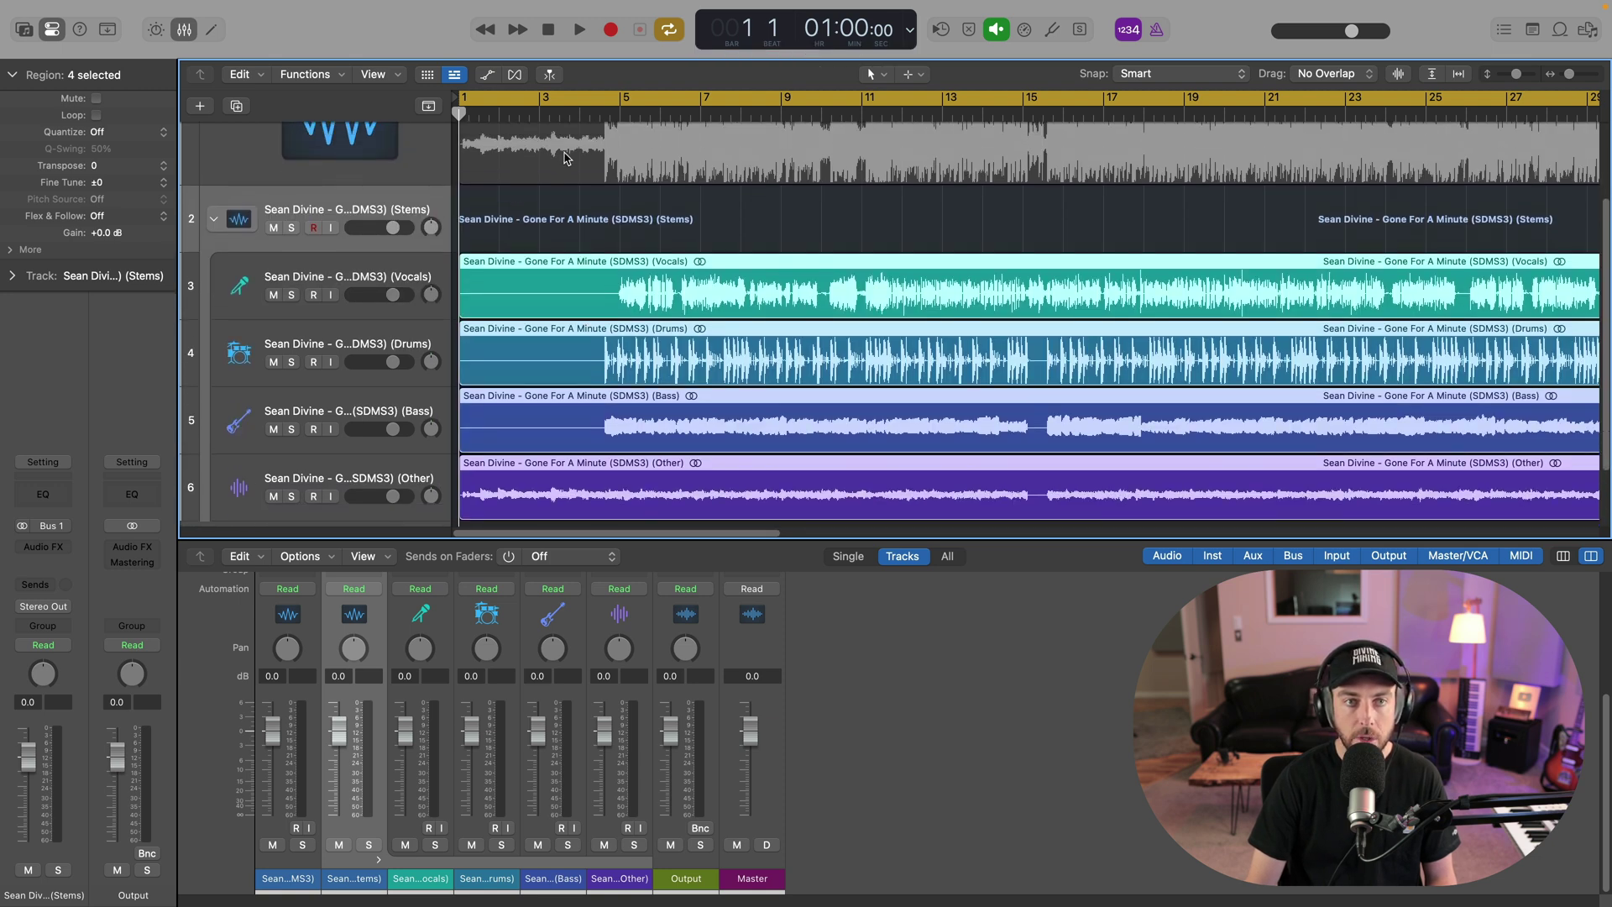
{"action": "scroll", "coordinate": [552, 177], "scroll_direction": "down", "scroll_amount": 1}
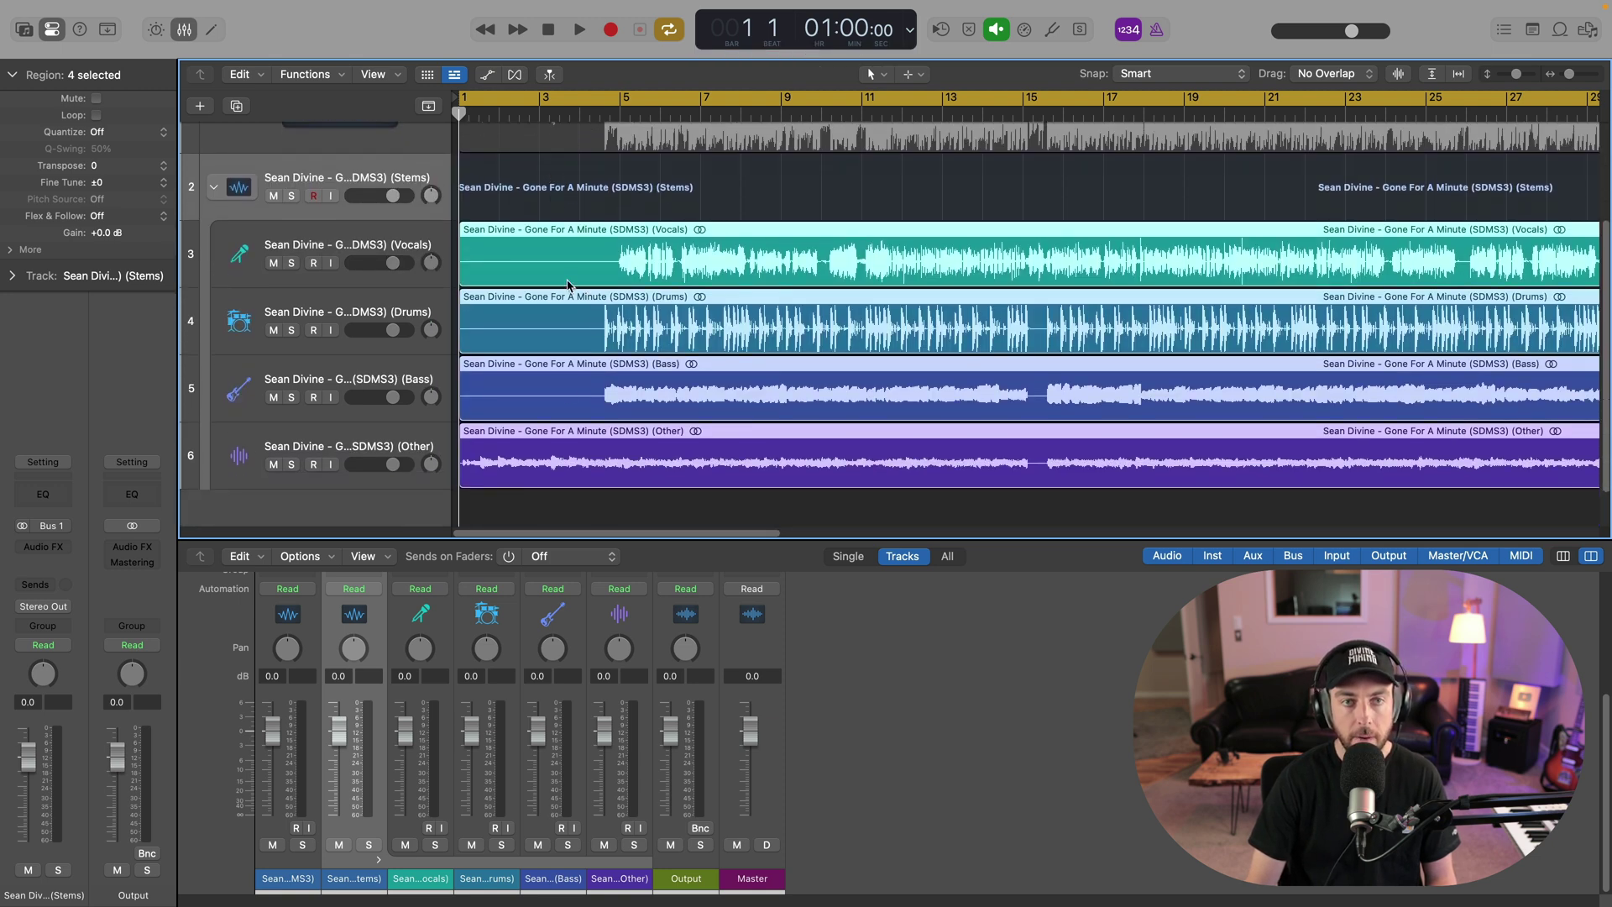
{"action": "left_click", "coordinate": [359, 247]}
{"action": "left_click", "coordinate": [364, 310]}
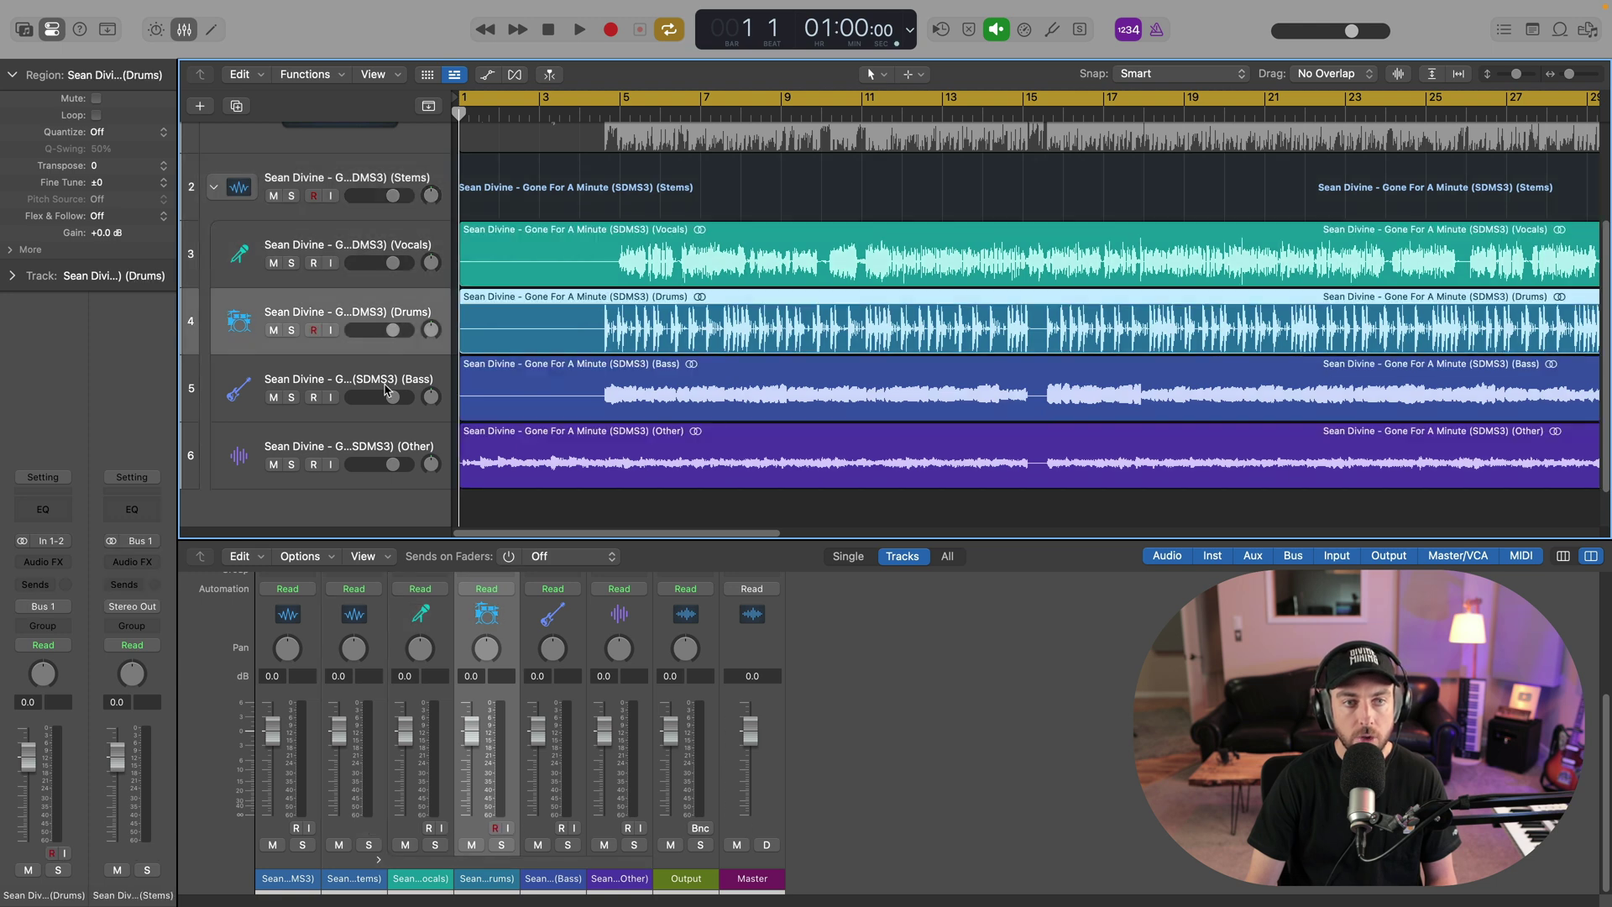
{"action": "left_click", "coordinate": [388, 390]}
{"action": "left_click", "coordinate": [396, 443]}
{"action": "left_click", "coordinate": [407, 245]}
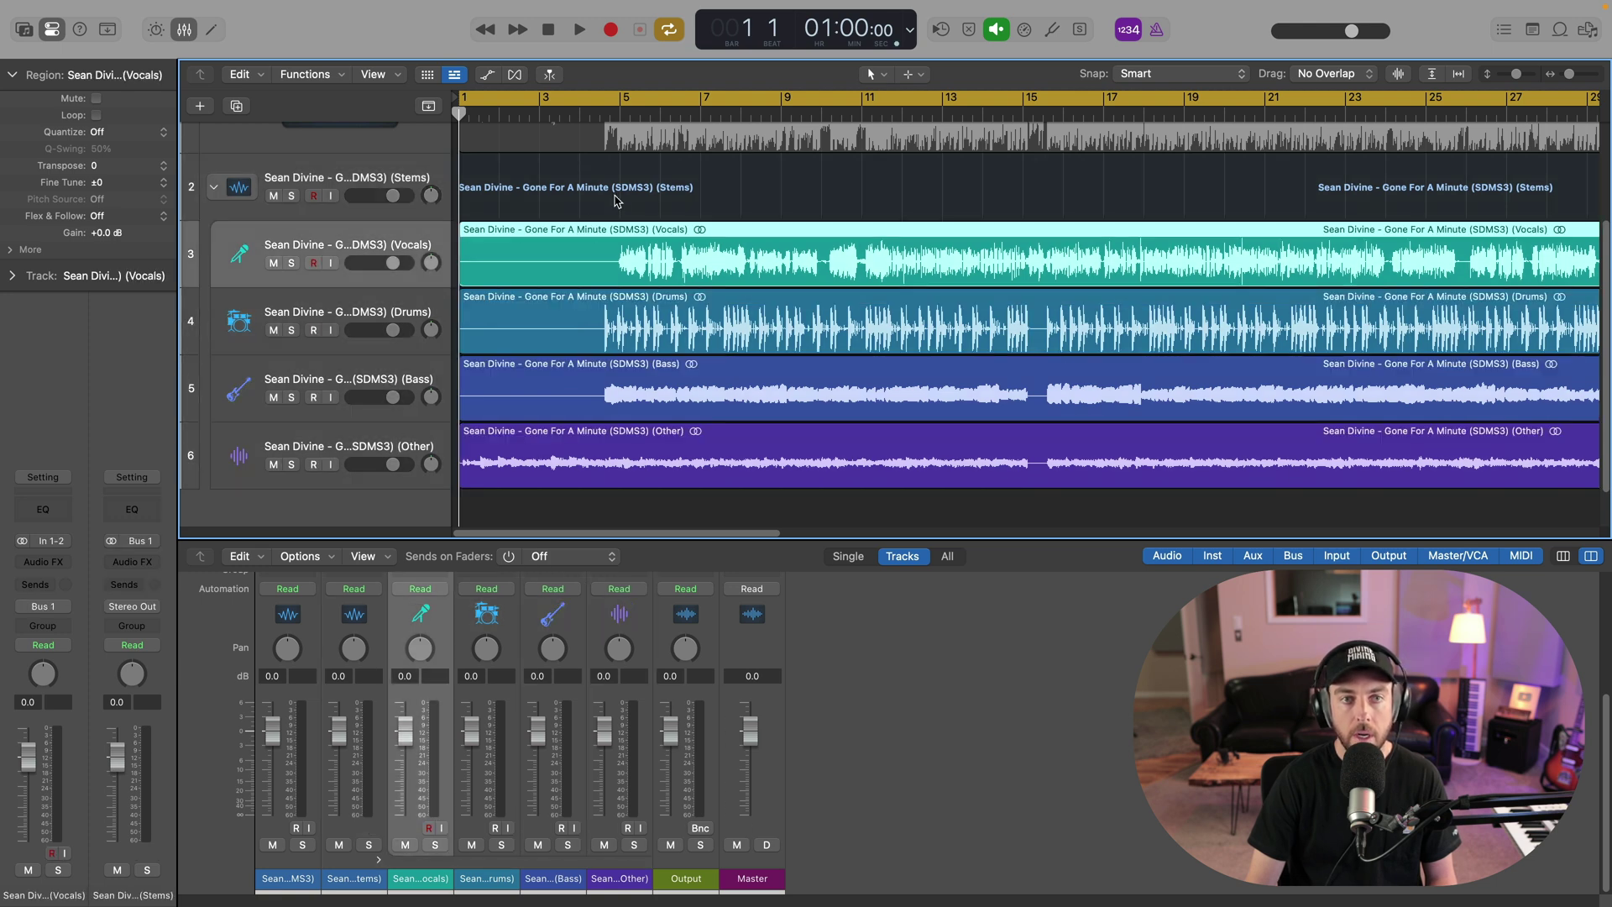
- Deselect all regions, turn off cycle looping, and play the four stems together
{"action": "left_click", "coordinate": [620, 210]}
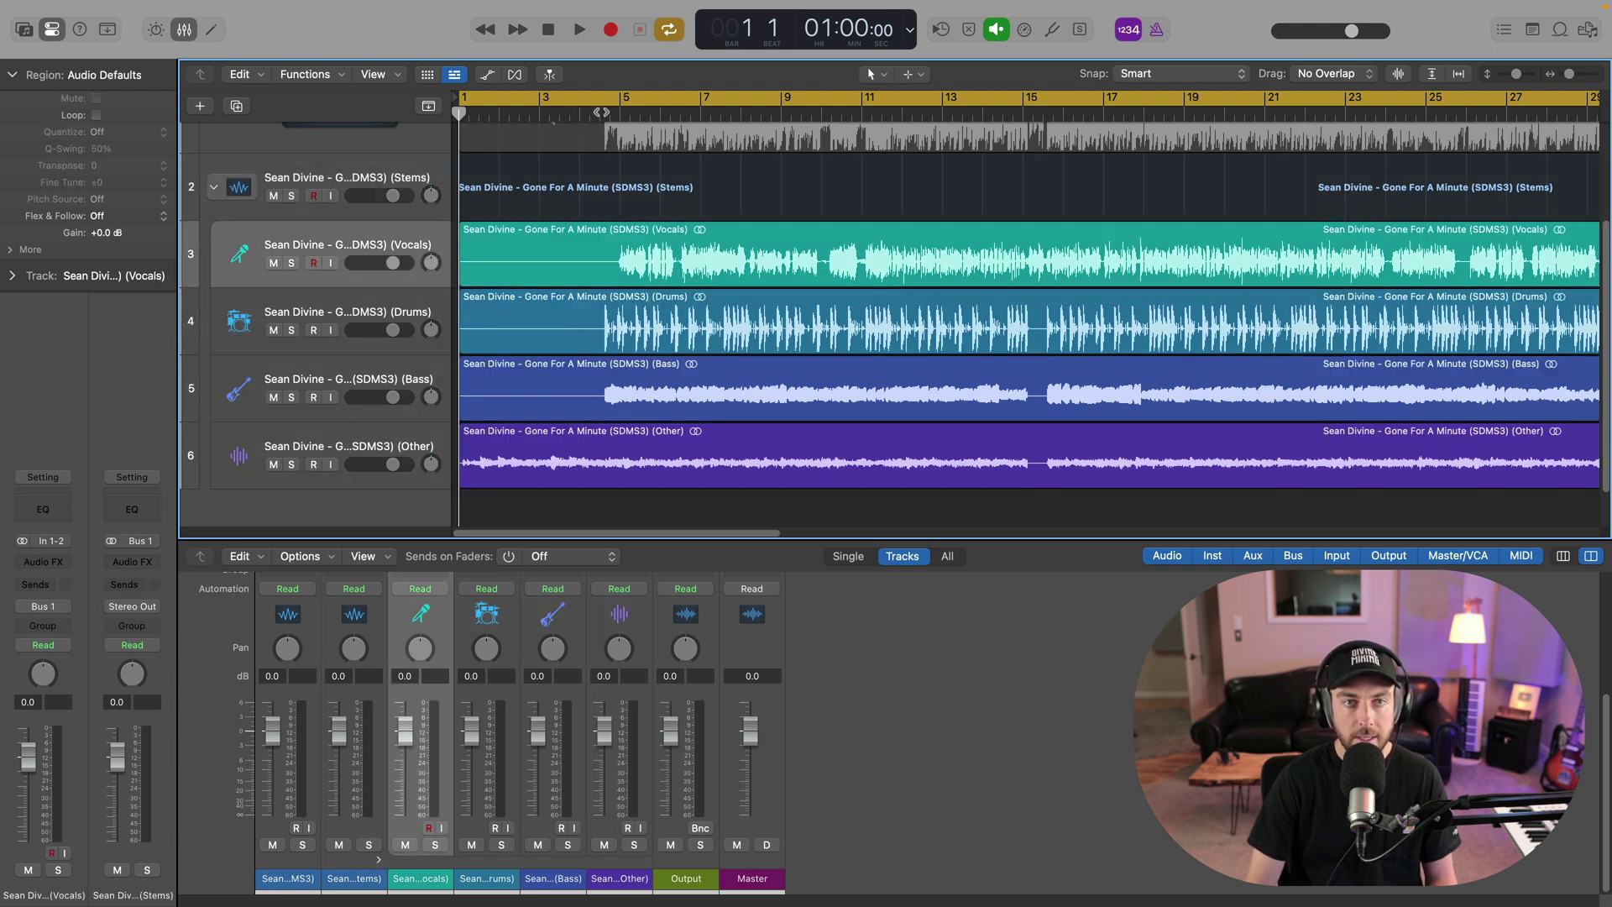
{"action": "left_click", "coordinate": [591, 99]}
{"action": "key", "text": "space"}
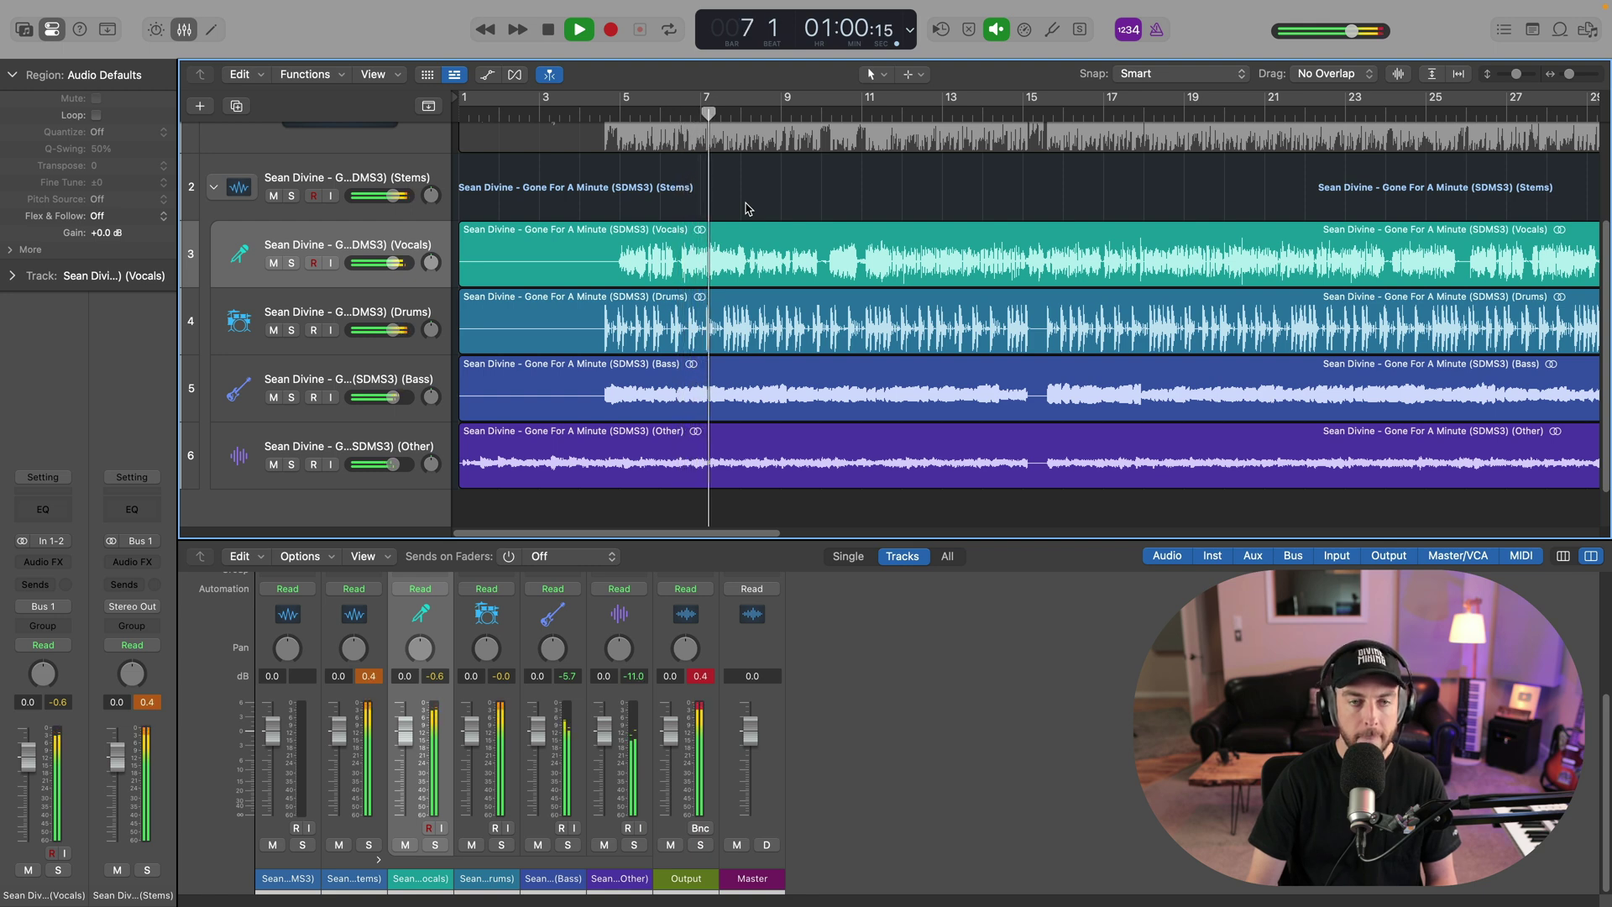
- Stop playback and audition the Other stem soloed
{"action": "key", "text": "space"}
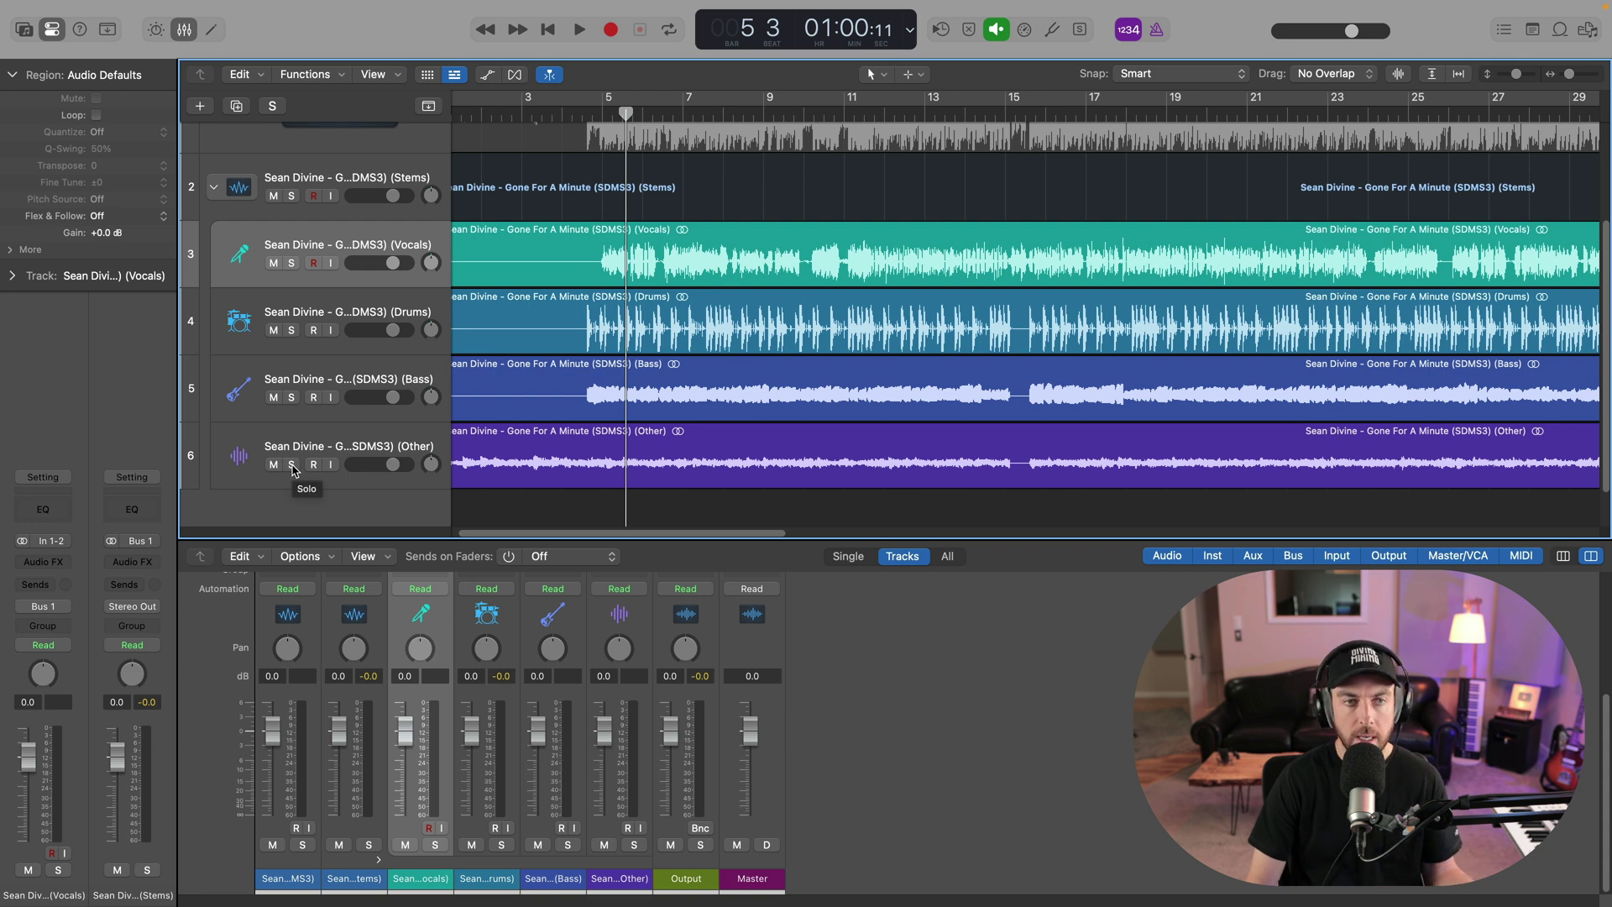
{"action": "left_click", "coordinate": [292, 465]}
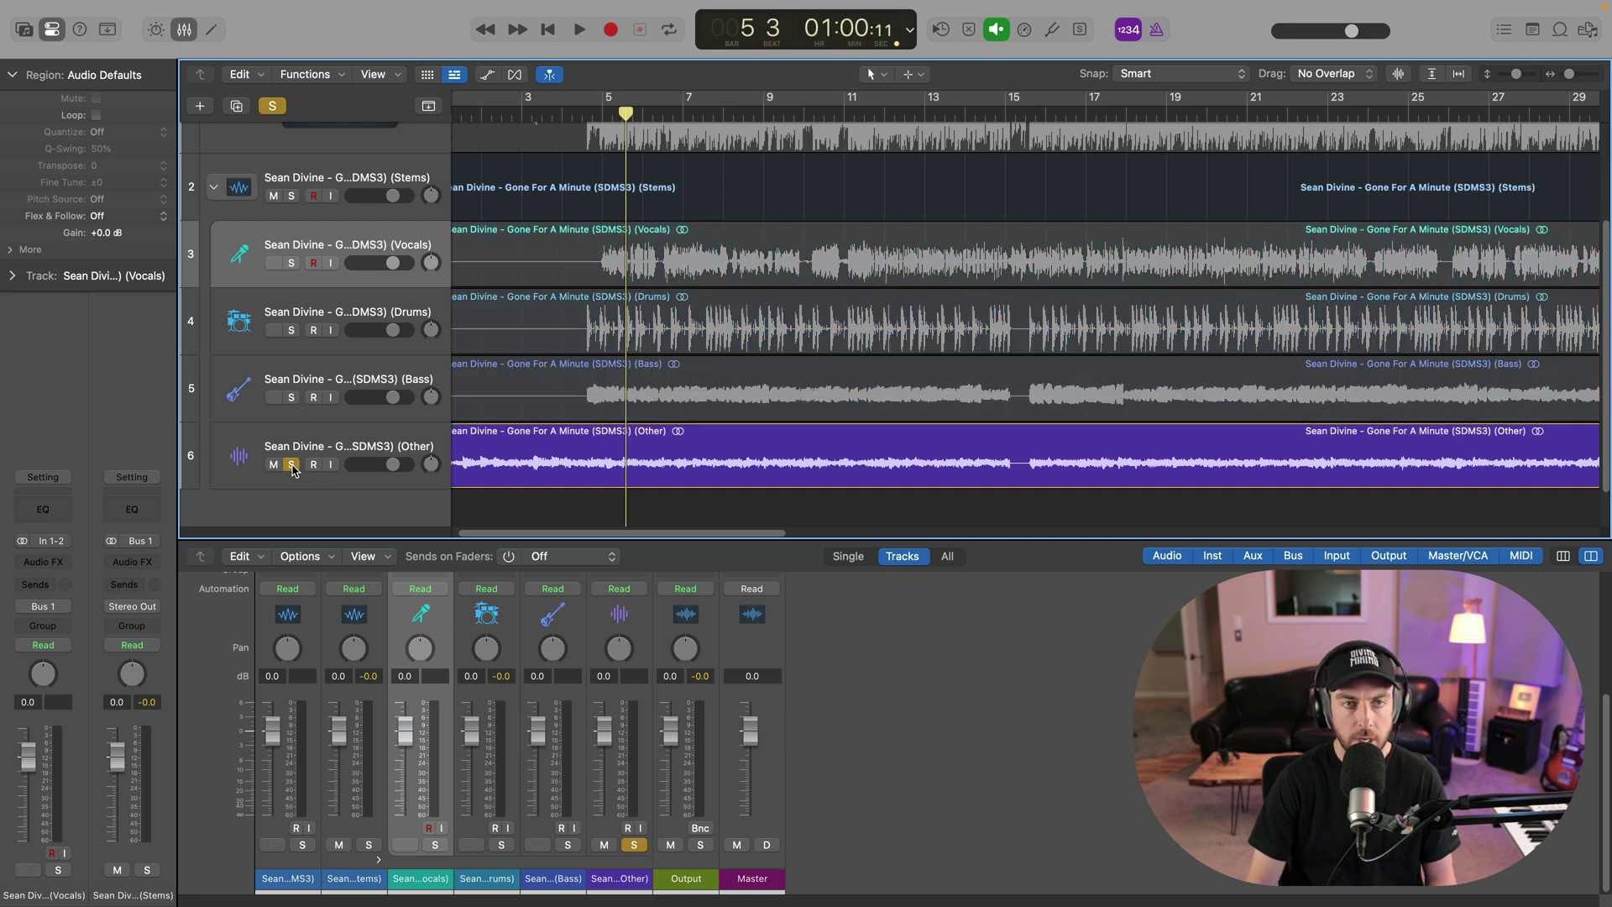
{"action": "key", "text": "space"}
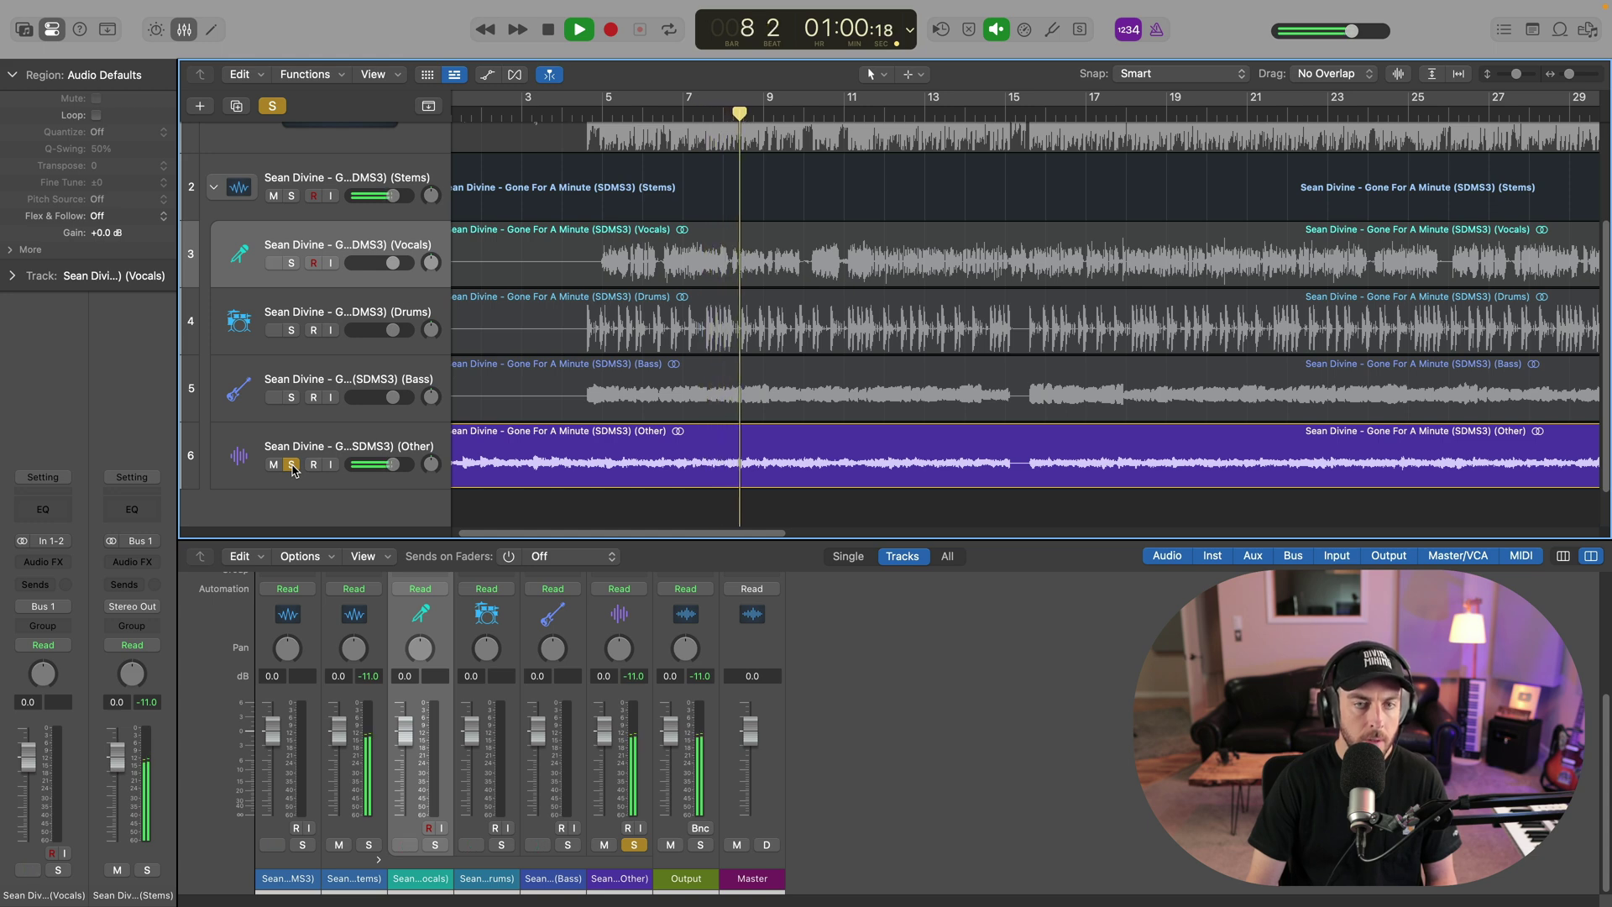
- Unsolo Other and audition the Bass stem soloed
{"action": "key", "text": "space"}
{"action": "left_click", "coordinate": [291, 464]}
{"action": "left_click", "coordinate": [292, 398]}
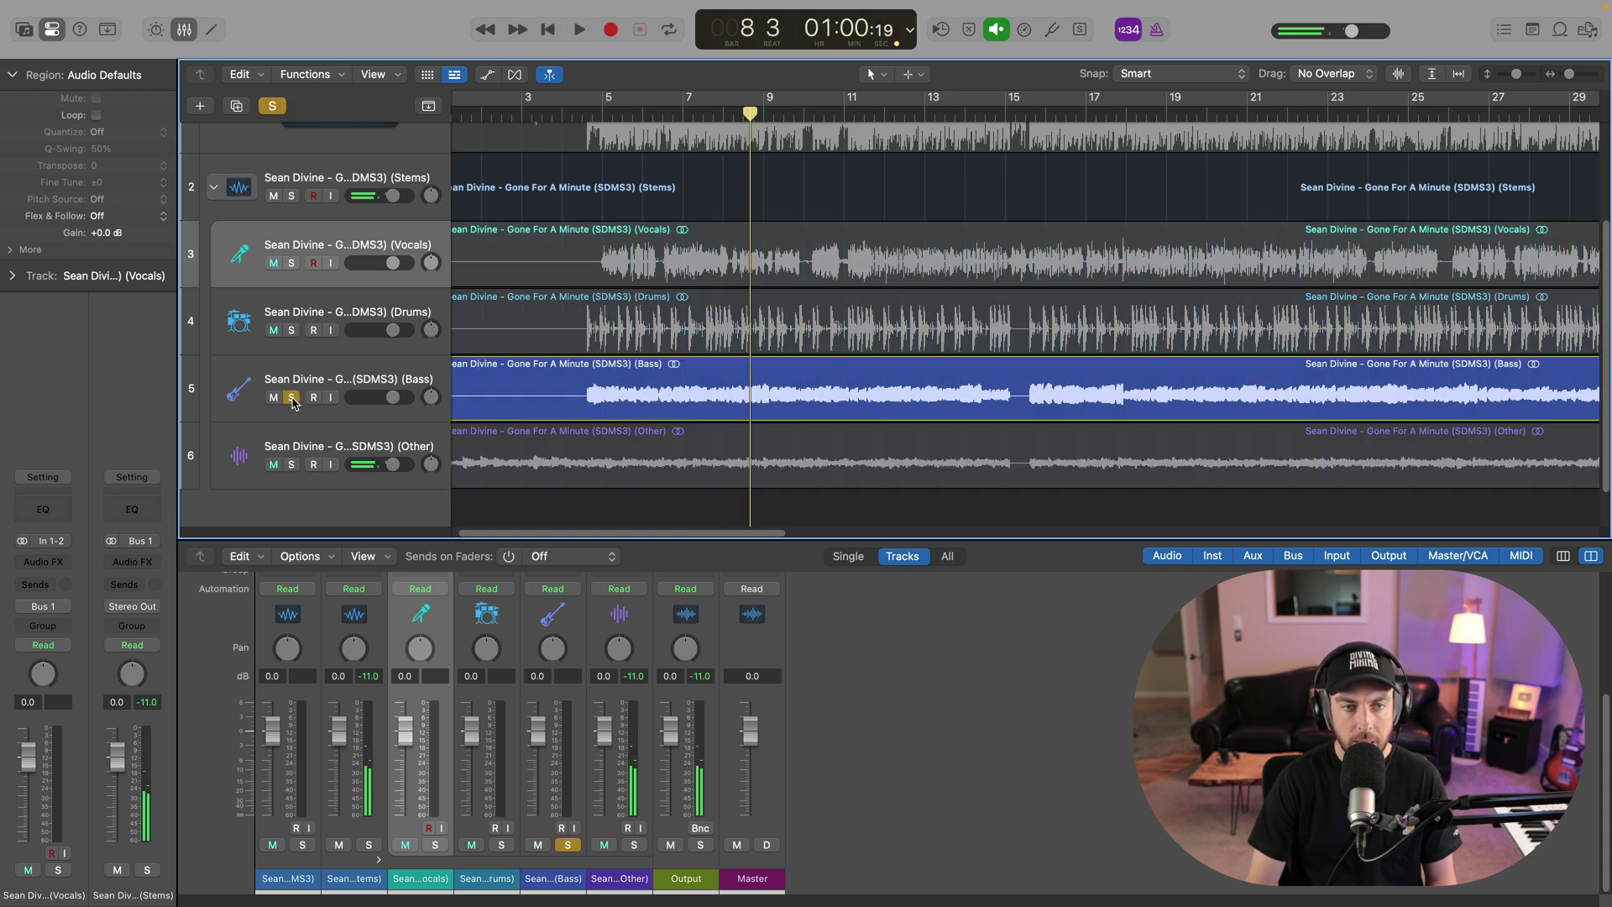
{"action": "key", "text": "space"}
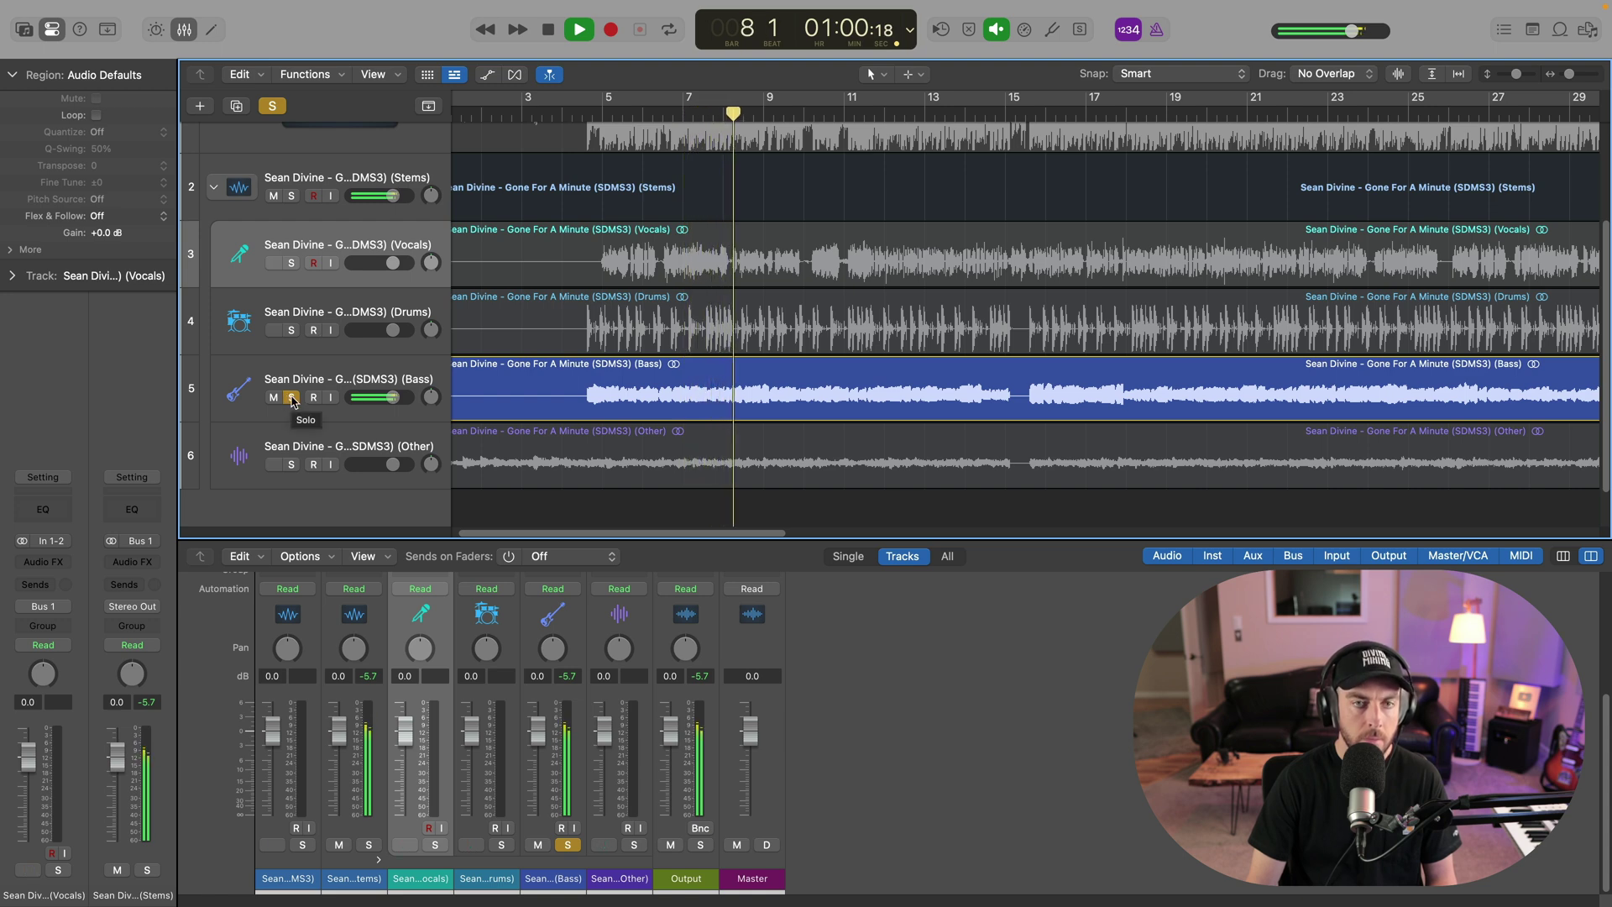
- Unsolo Bass and audition the Drums stem soloed
{"action": "key", "text": "space"}
{"action": "left_click", "coordinate": [291, 397]}
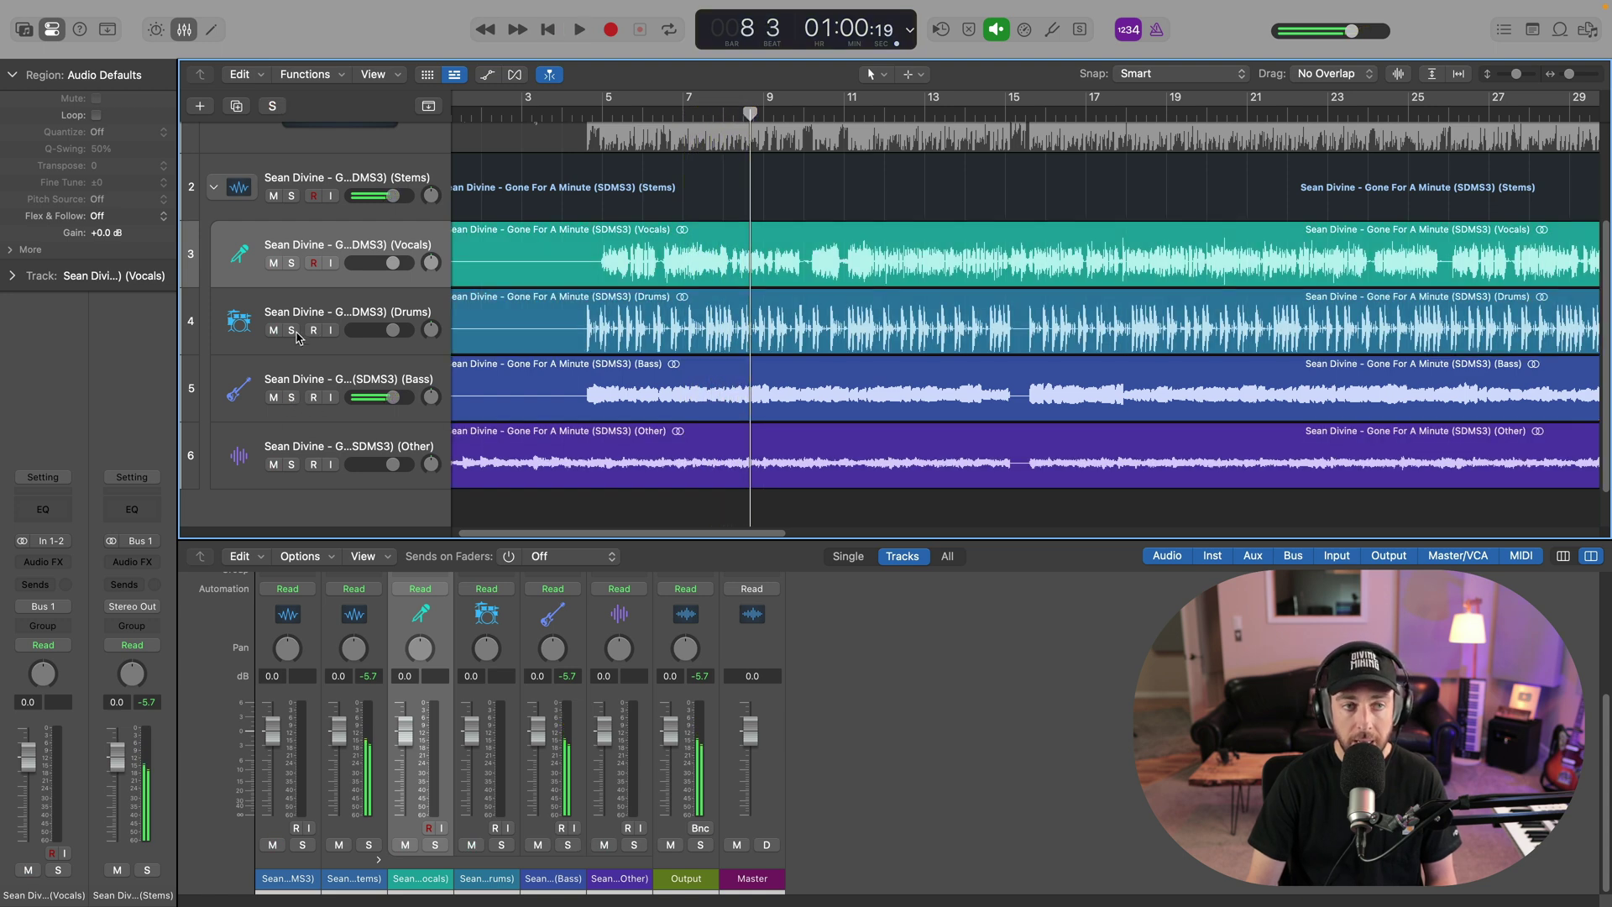
{"action": "left_click", "coordinate": [291, 330]}
{"action": "key", "text": "space"}
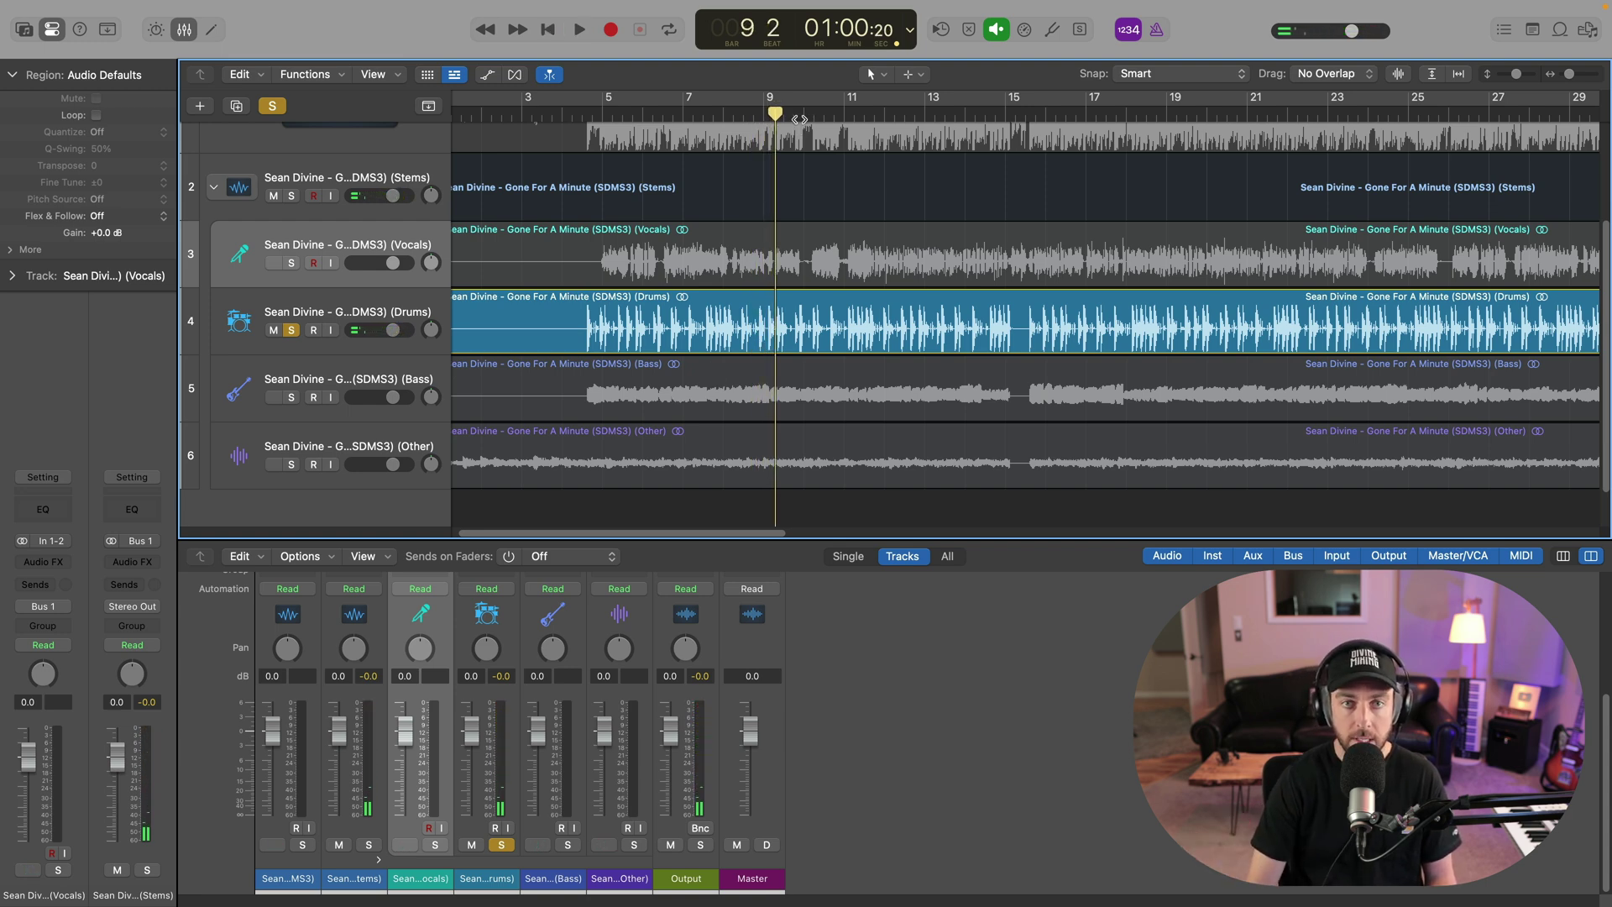
- Play from bar 11 while toggling Solo on the Vocals stem against the full mix
{"action": "left_click", "coordinate": [799, 120]}
{"action": "left_click", "coordinate": [292, 263]}
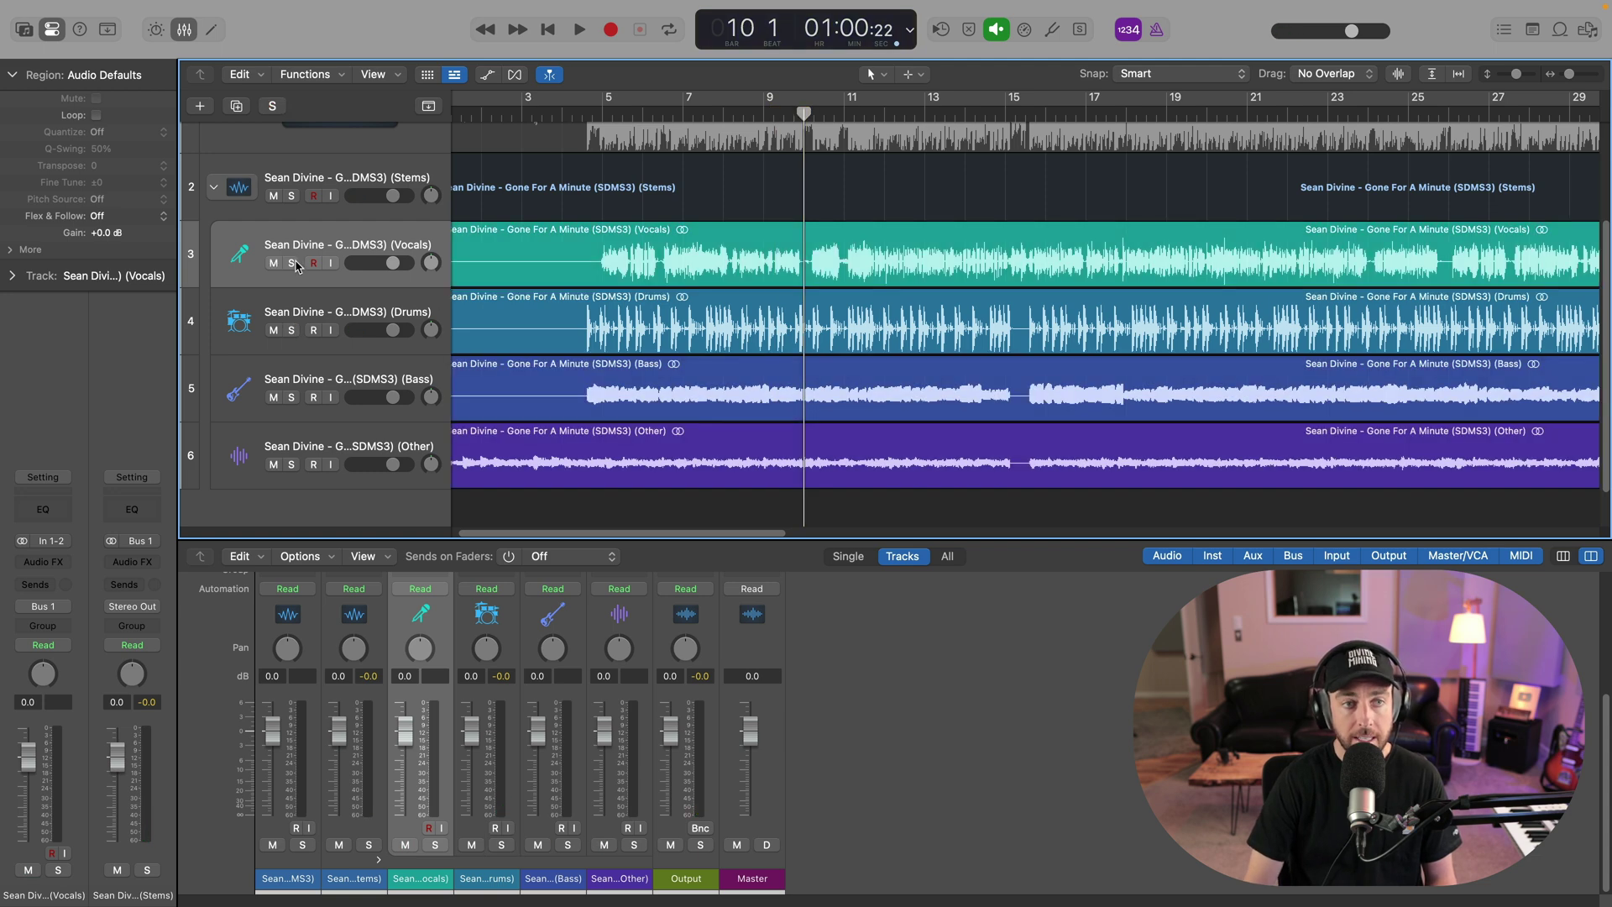
{"action": "key", "text": "period"}
{"action": "mouse_move", "coordinate": [845, 112]}
{"action": "left_mouse_down"}
{"action": "mouse_move", "coordinate": [864, 112]}
{"action": "mouse_move", "coordinate": [846, 112]}
{"action": "left_mouse_up"}
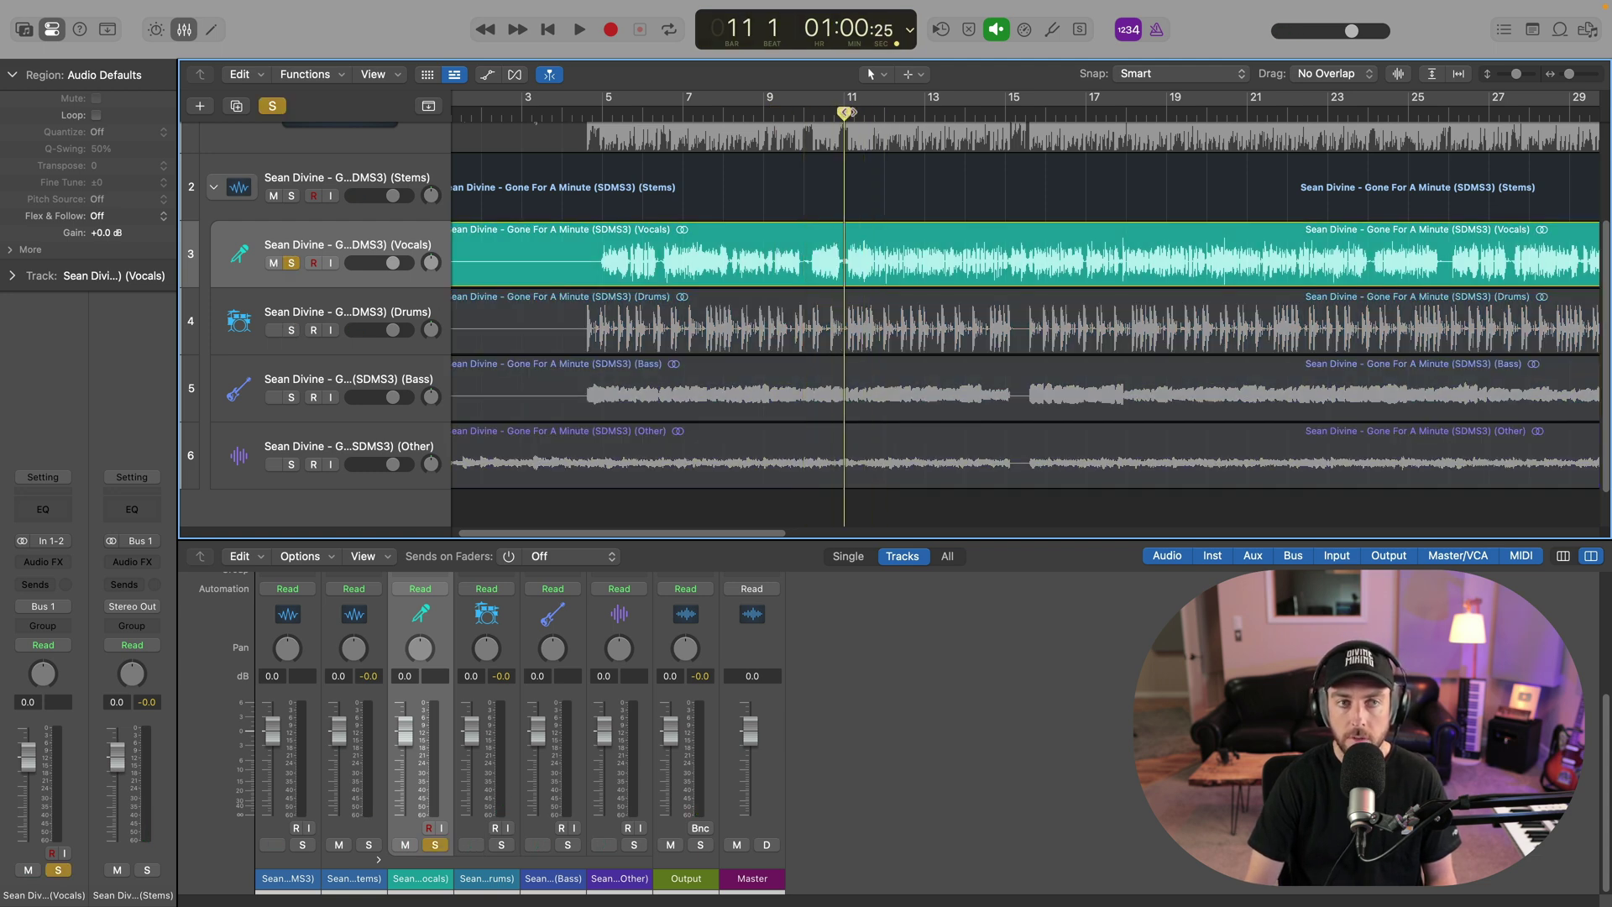
{"action": "left_click", "coordinate": [289, 263]}
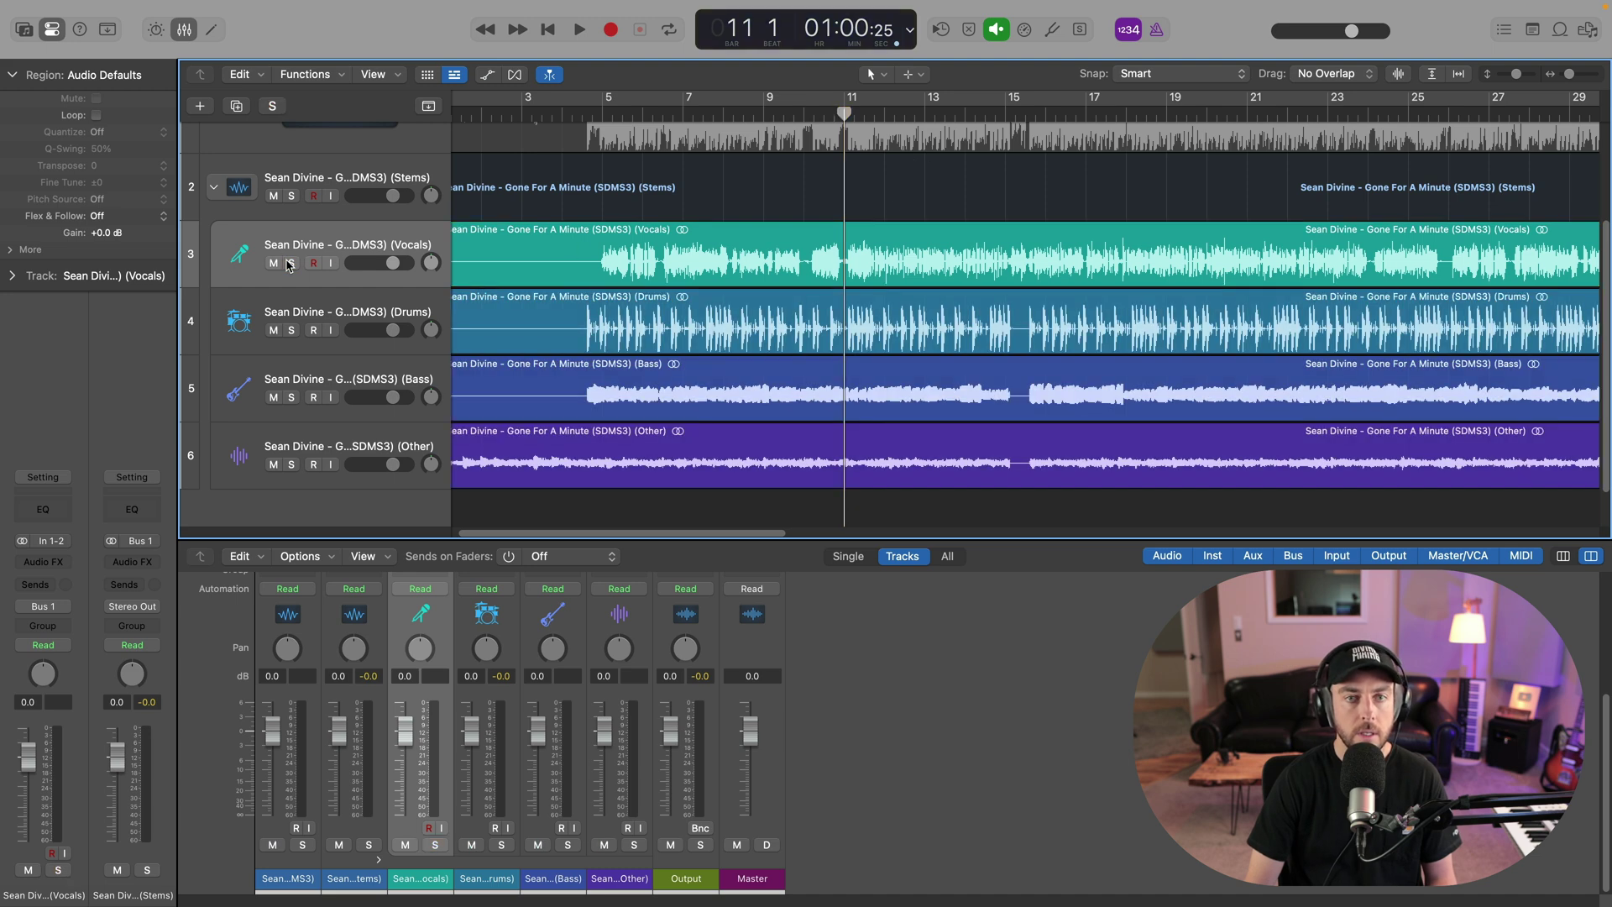
{"action": "key", "text": "space"}
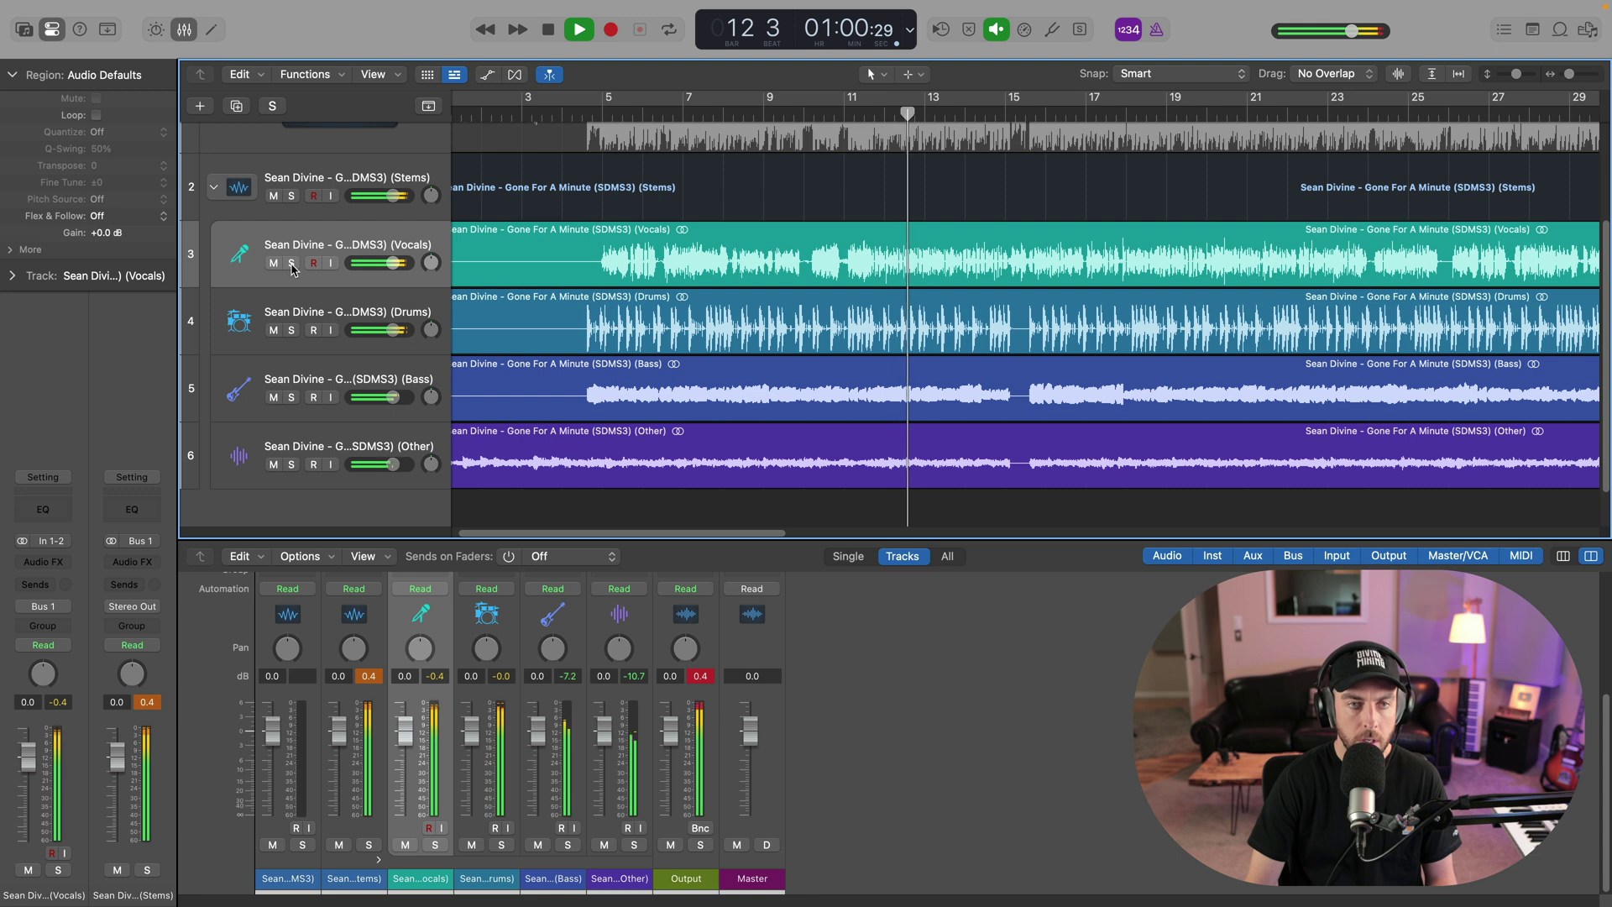
{"action": "left_click", "coordinate": [292, 264]}
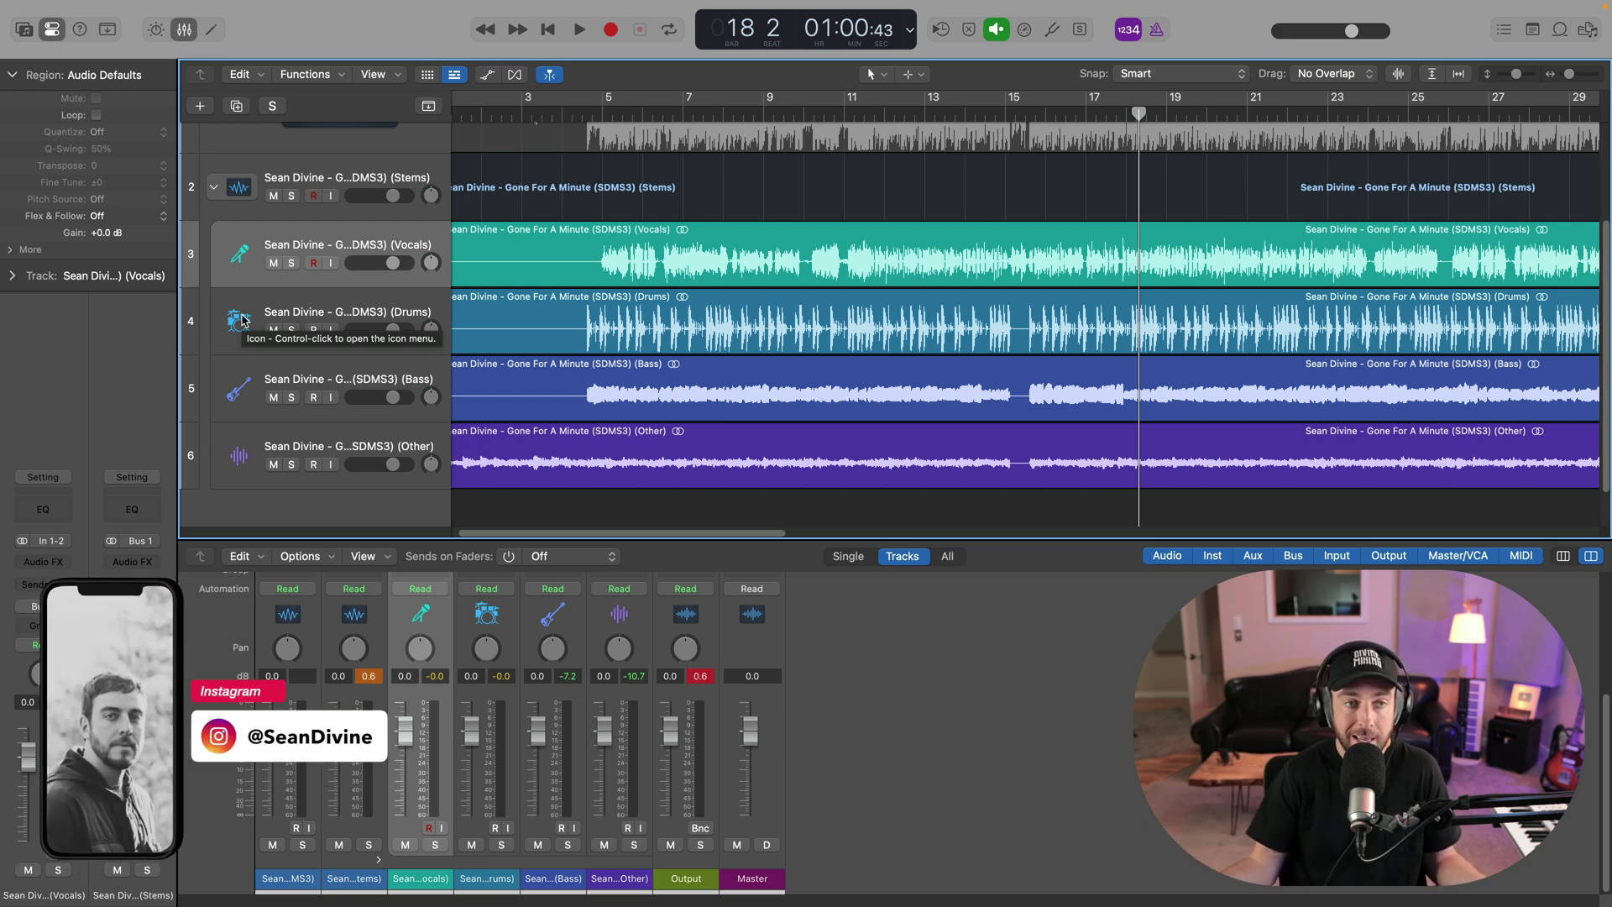
- Select the Vocals track and, during playback, set its volume slider to about +1.5 dB
{"action": "left_click", "coordinate": [243, 319]}
{"action": "left_click", "coordinate": [250, 259]}
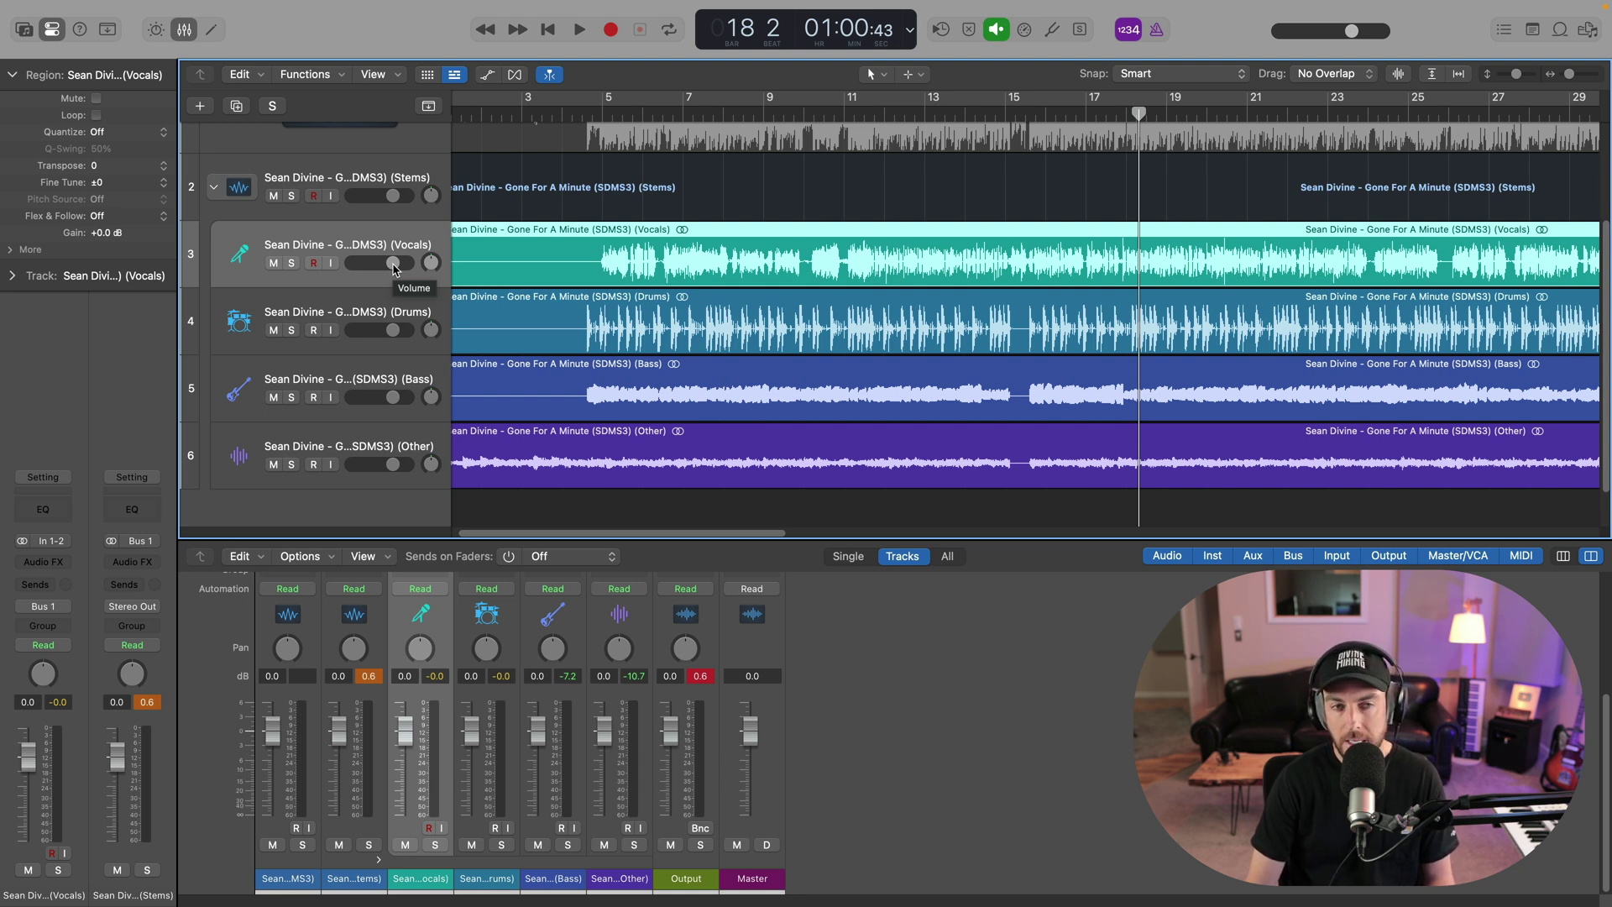
{"action": "key", "text": "space"}
{"action": "left_click_drag", "start_coordinate": [394, 263], "coordinate": [389, 263]}
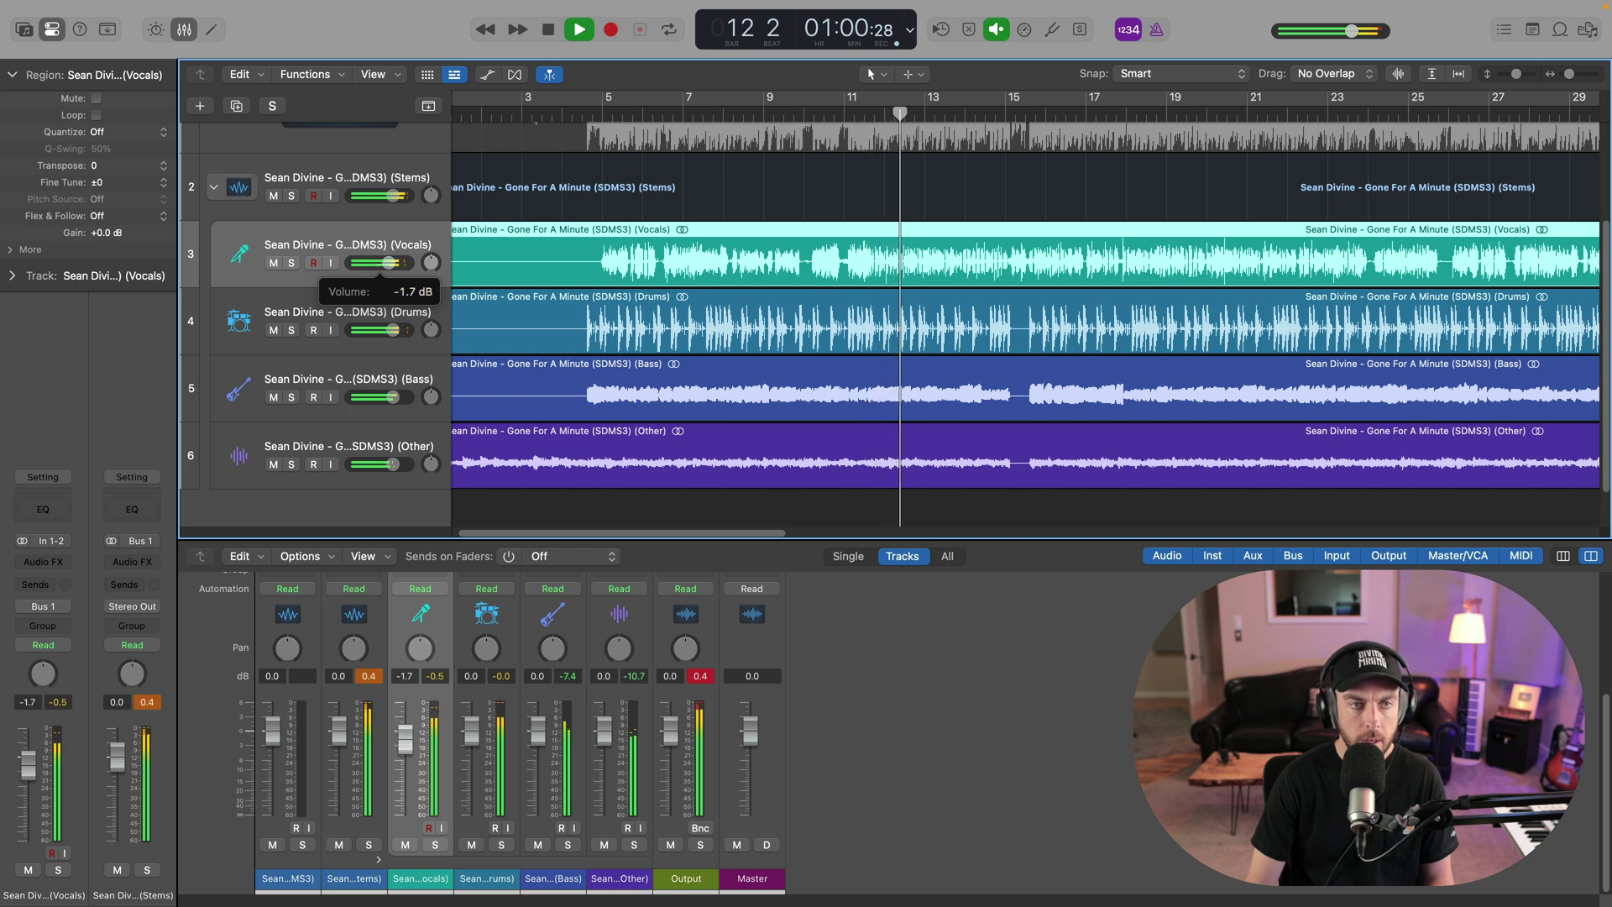
{"action": "left_click_drag", "start_coordinate": [388, 263], "coordinate": [396, 263]}
{"action": "left_click", "coordinate": [382, 264]}
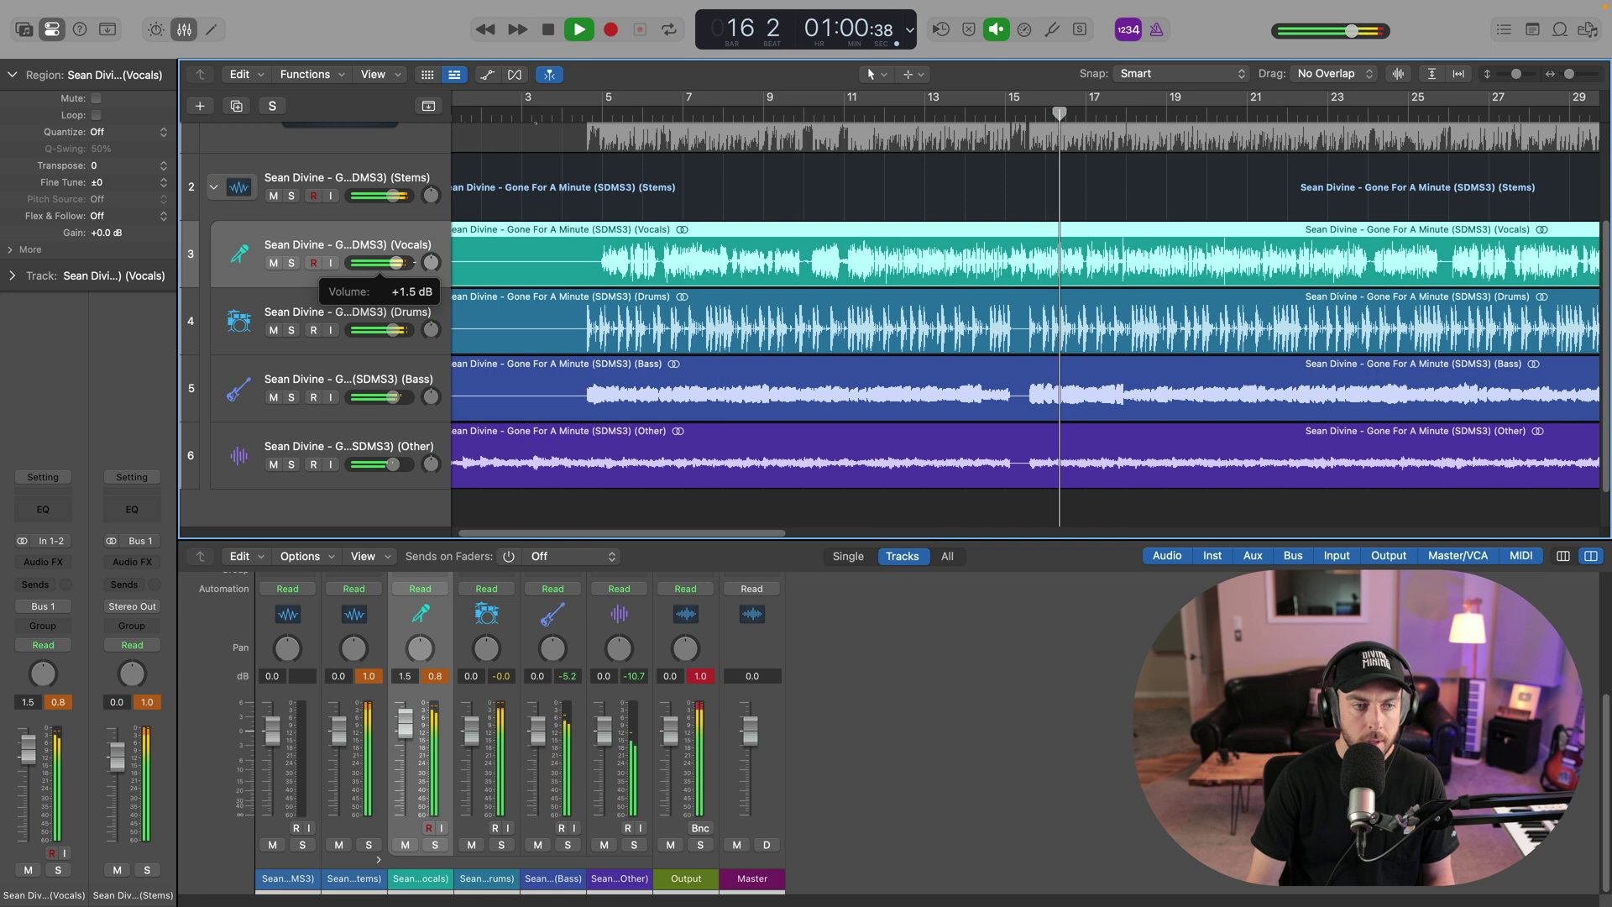
- Set the Vocals stem to +0.8 dB, mute it, stop playback, and select the Drums, Bass and Other tracks
{"action": "left_click", "coordinate": [274, 263]}
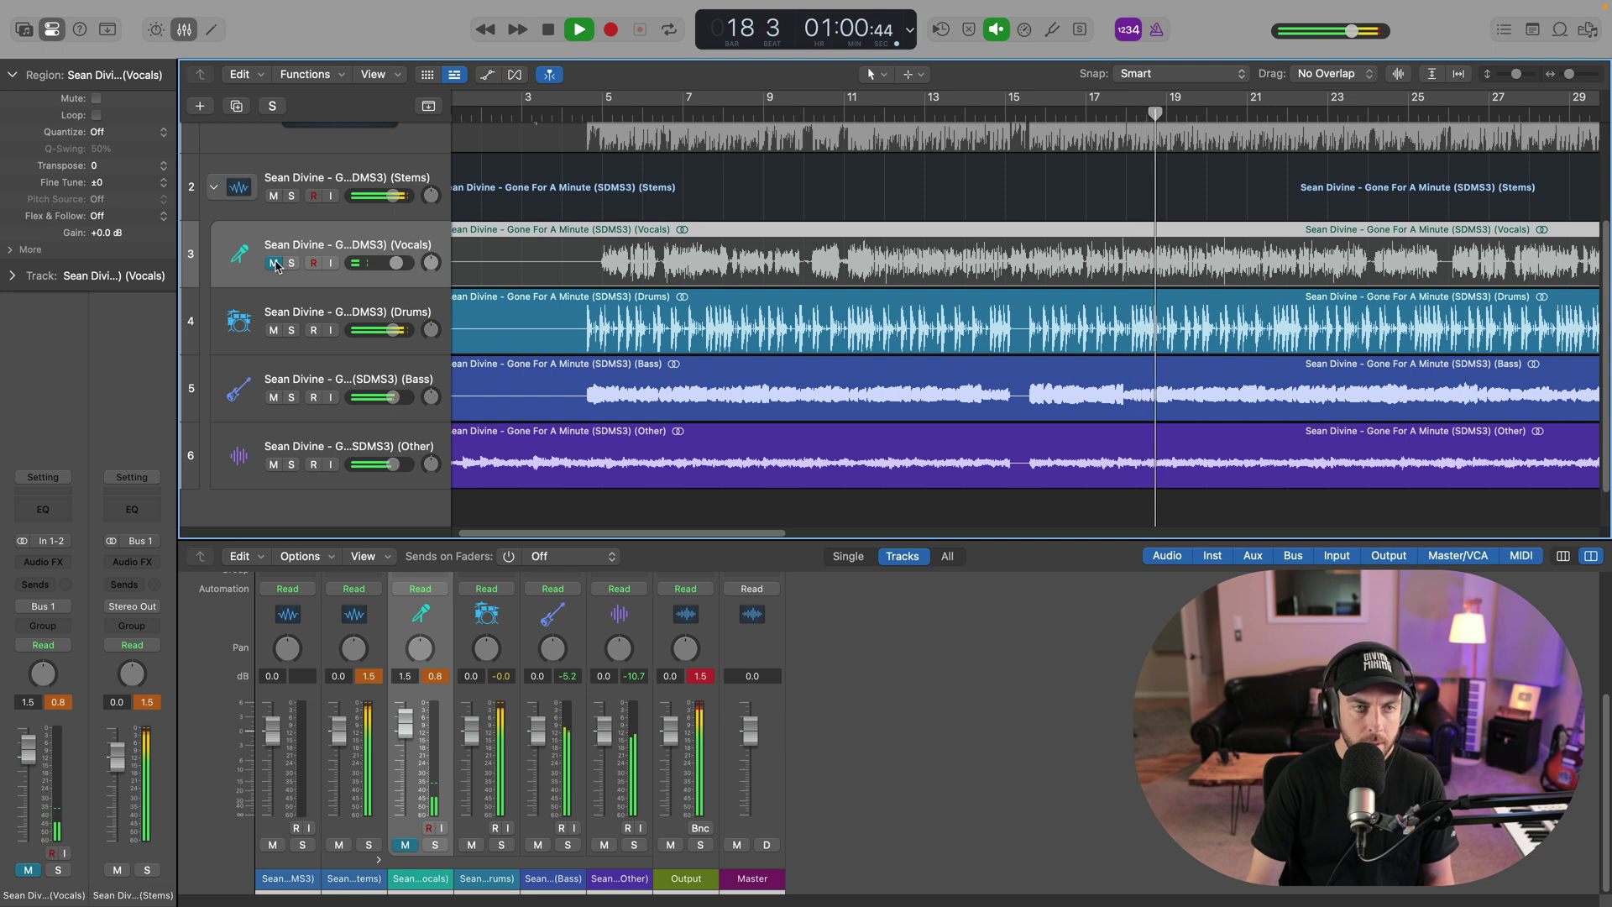
{"action": "left_click", "coordinate": [275, 264]}
{"action": "left_click_drag", "start_coordinate": [398, 263], "coordinate": [392, 263]}
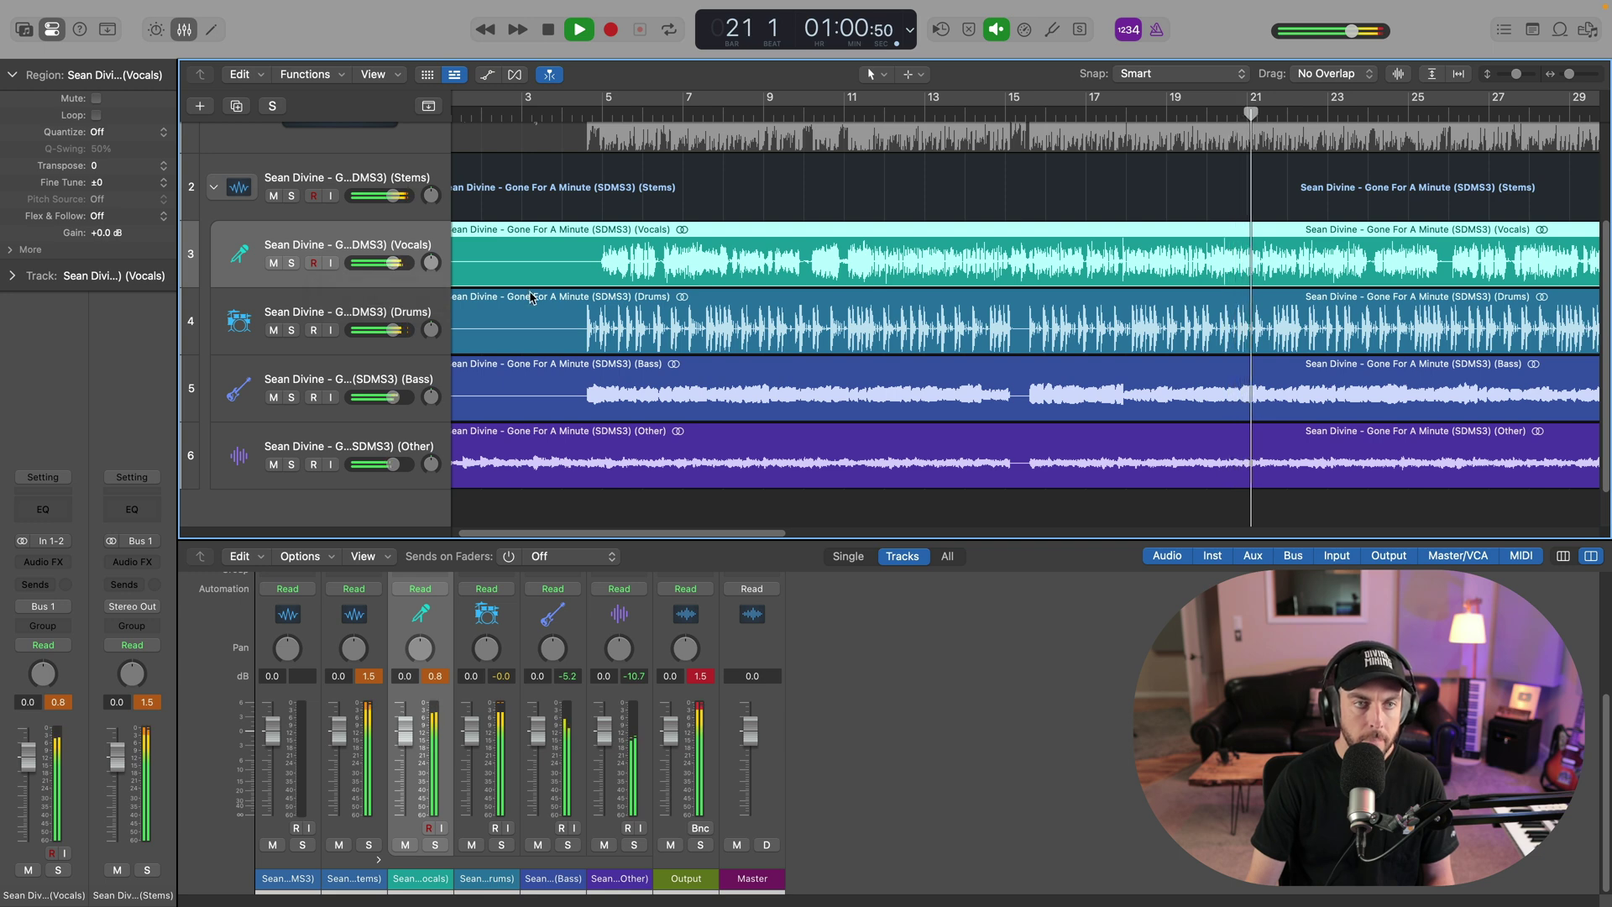
{"action": "left_click", "coordinate": [272, 264]}
{"action": "key", "text": "space"}
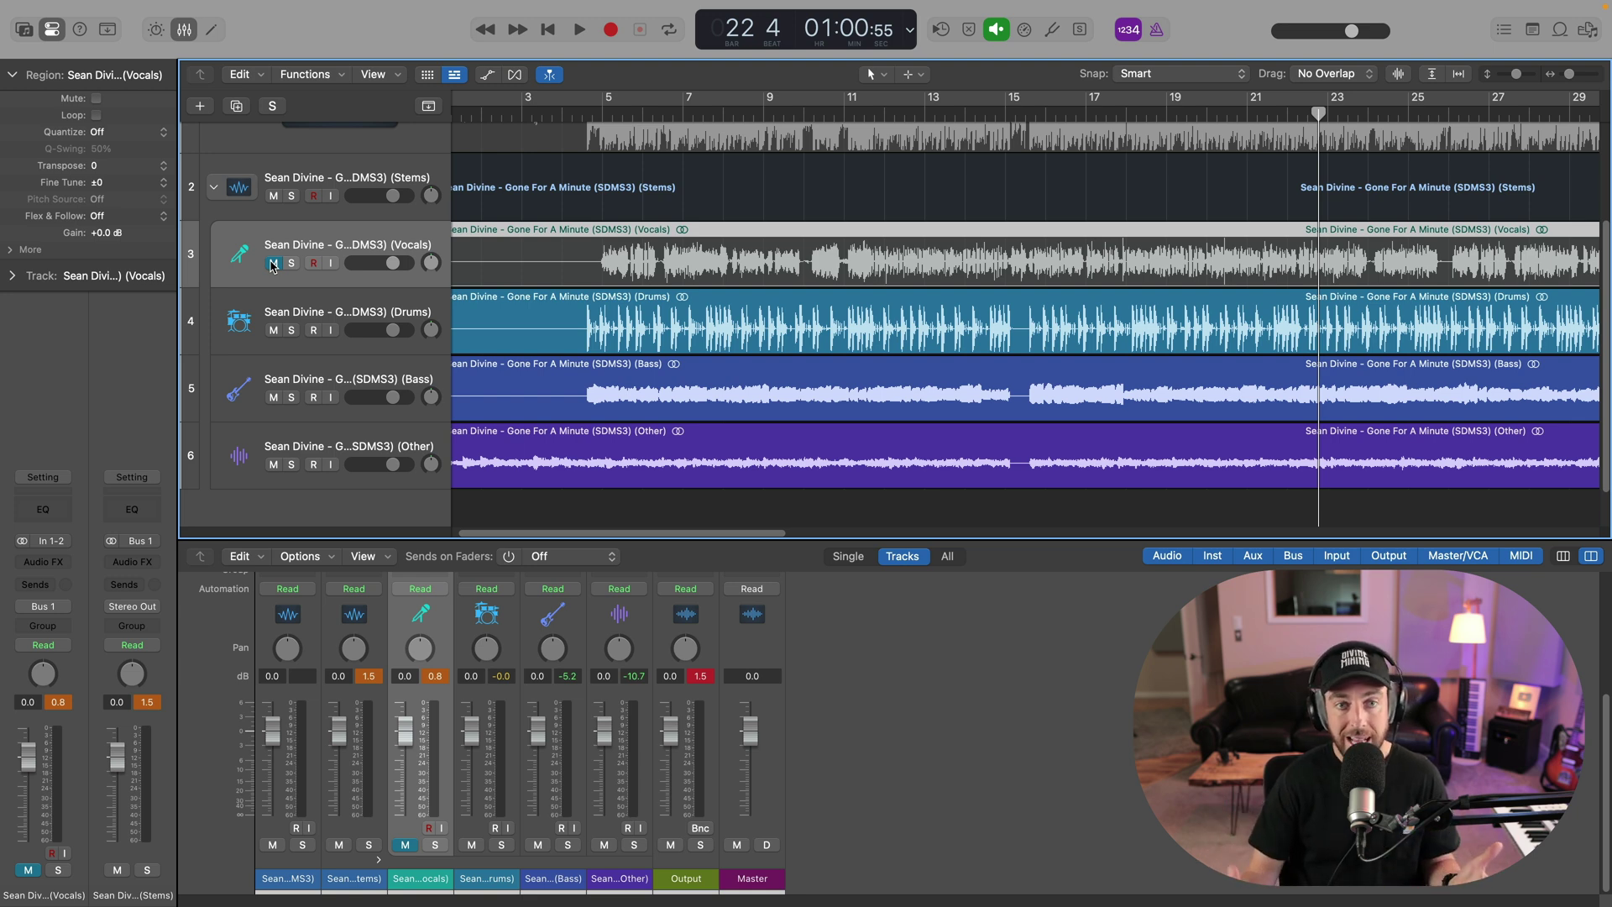
{"action": "left_click", "coordinate": [240, 337]}
{"action": "left_click", "coordinate": [225, 437], "text": "shift"}
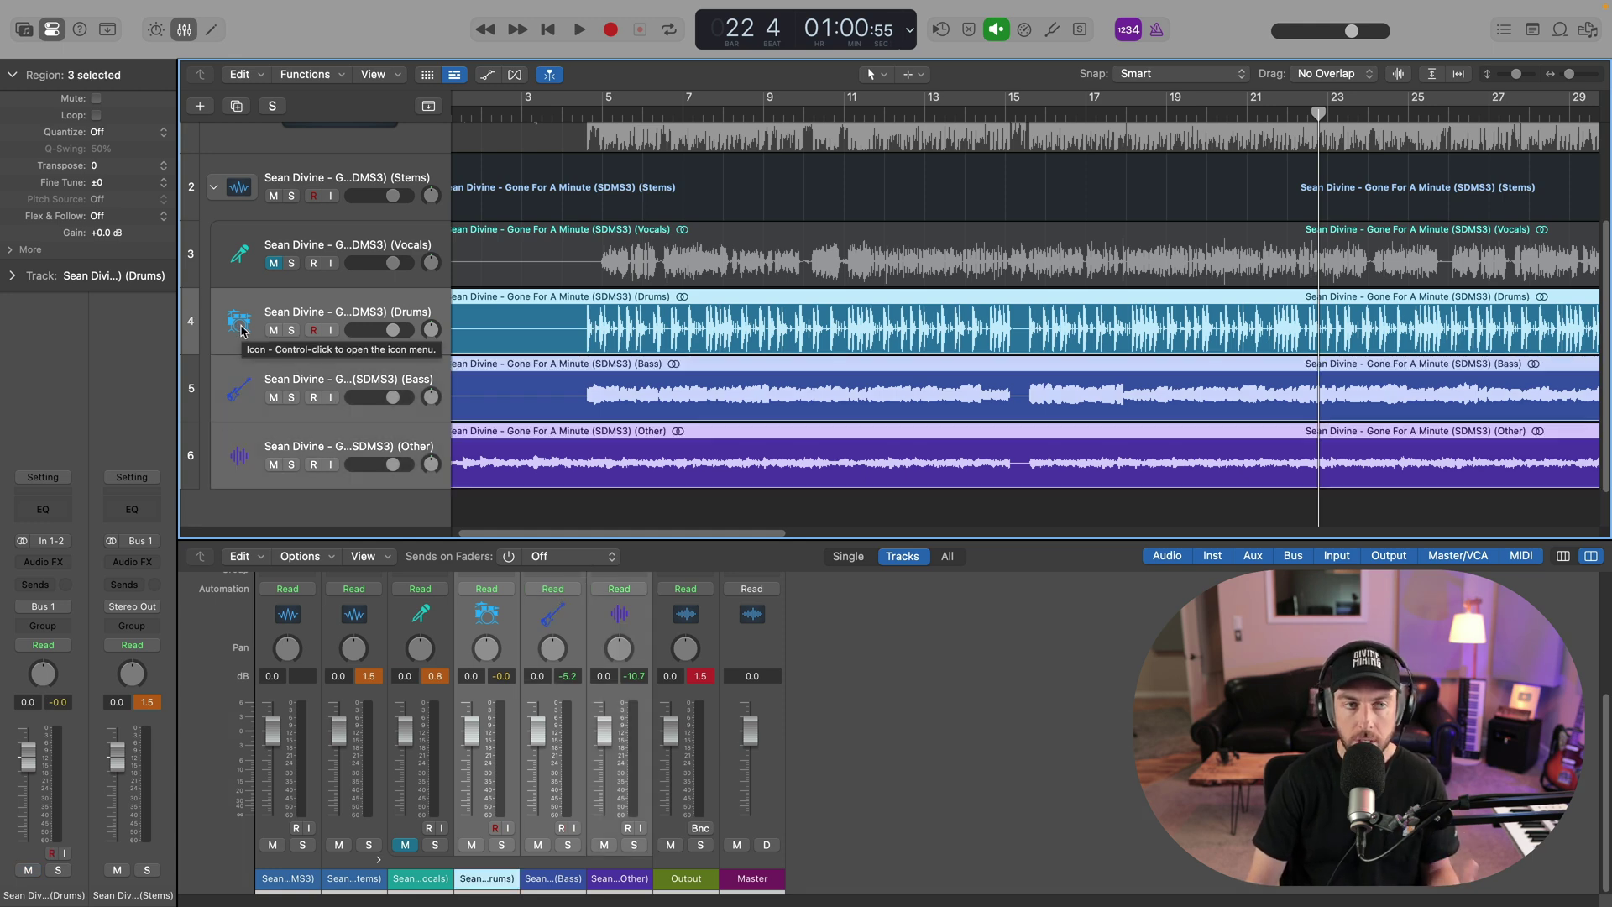
- Switch on the Tube-Tech CL 1B on the Vocals track and tweak its threshold during playback
{"action": "left_click", "coordinate": [241, 257]}
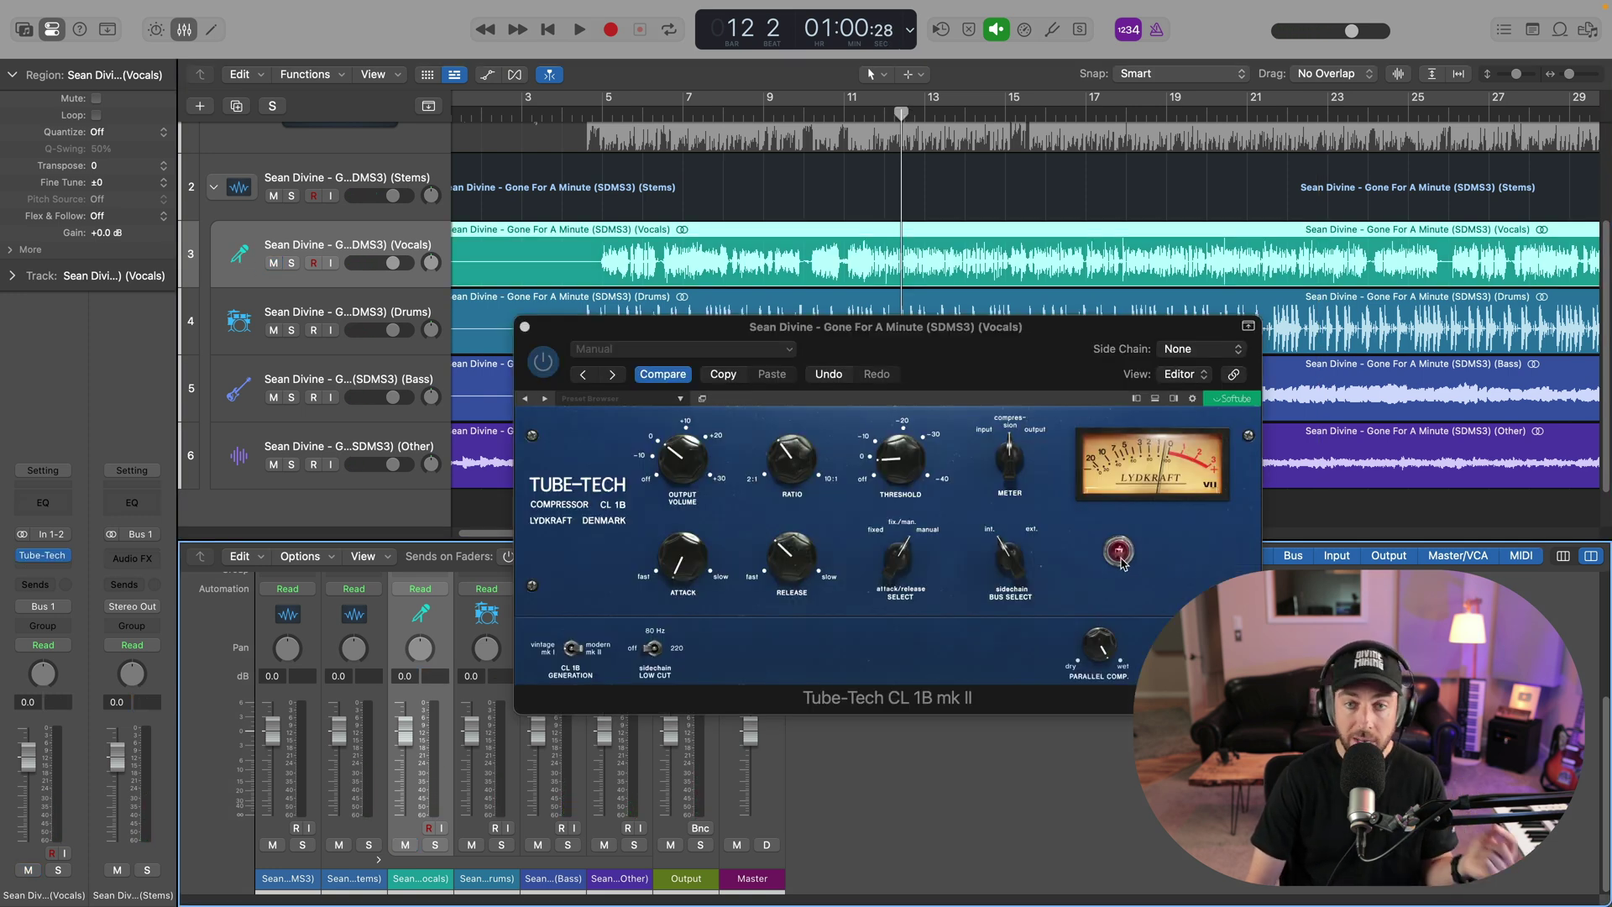
{"action": "left_click", "coordinate": [1120, 558]}
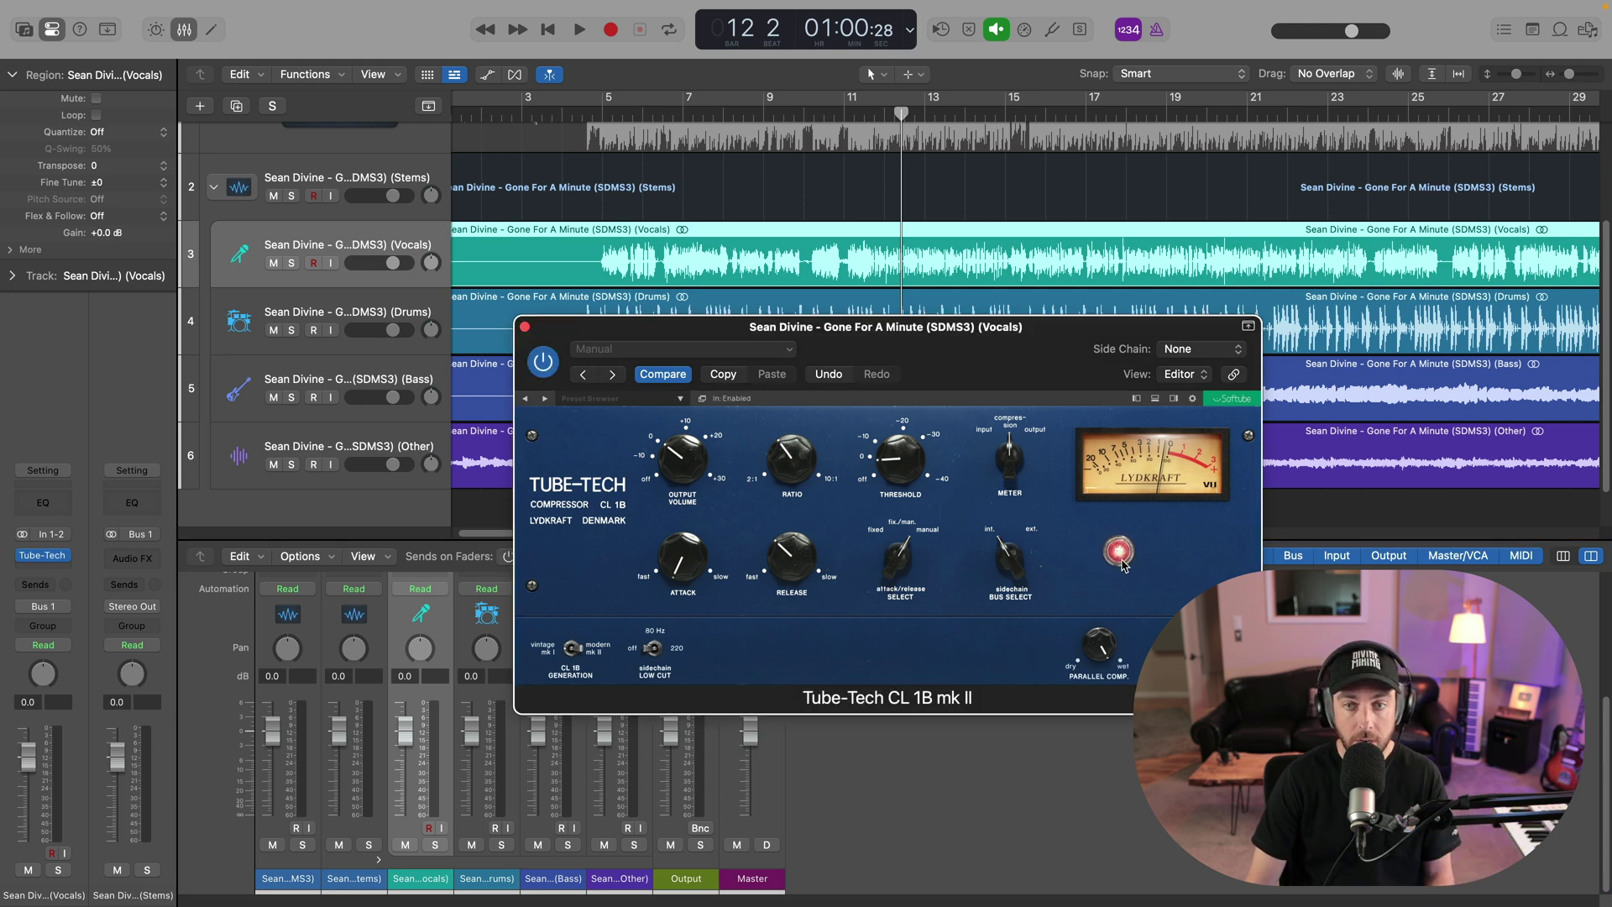
{"action": "key", "text": "space"}
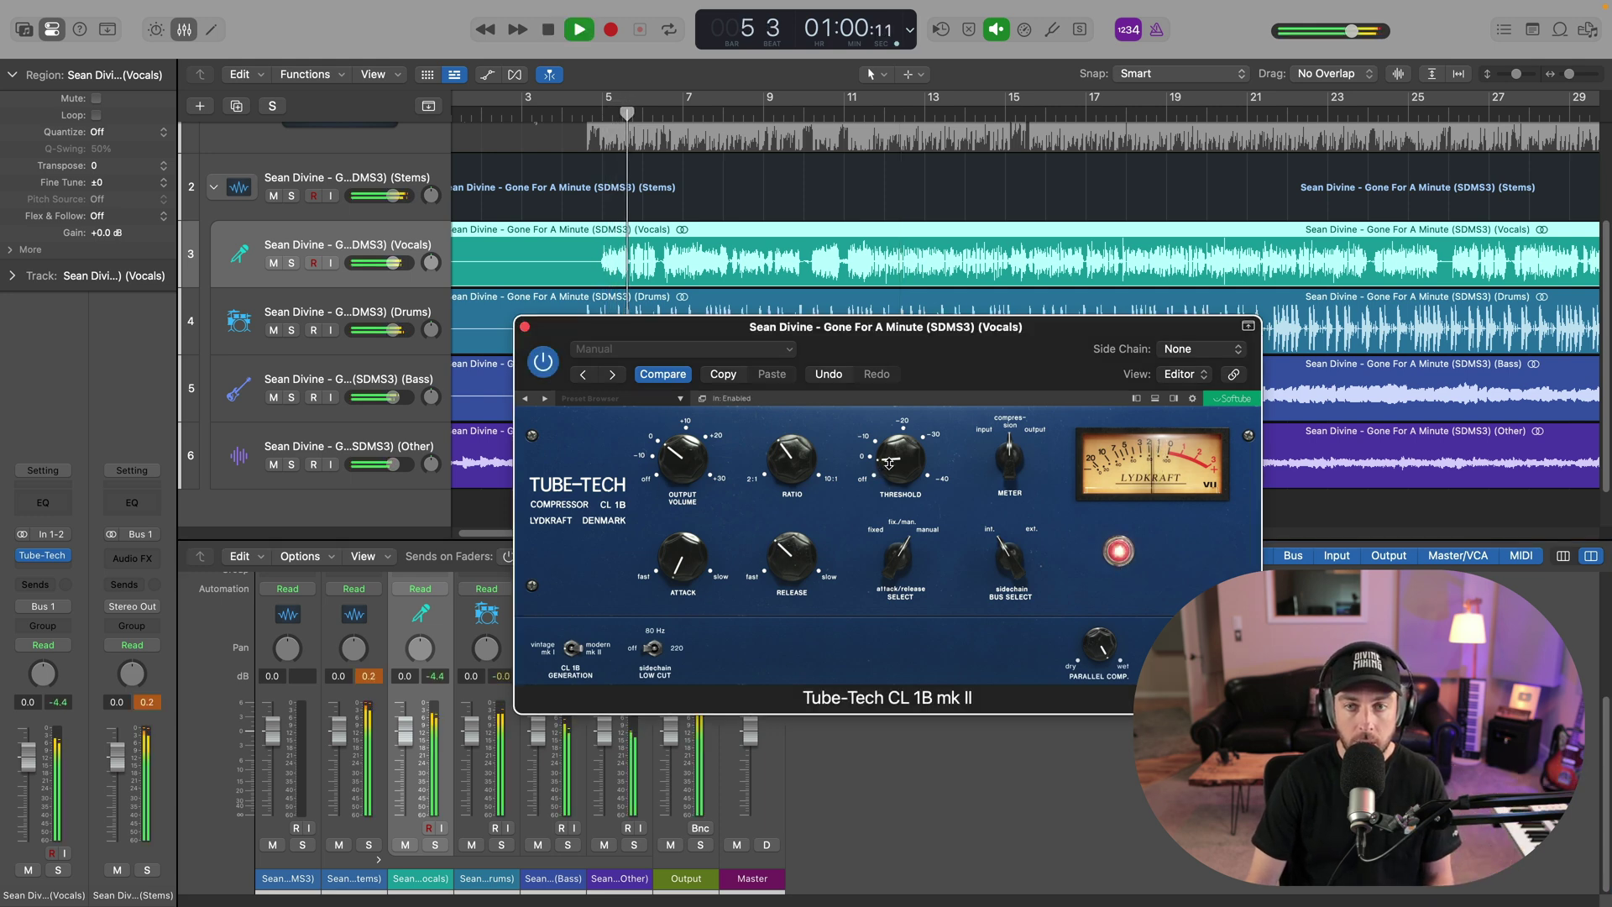
{"action": "left_click_drag", "start_coordinate": [890, 460], "coordinate": [889, 459]}
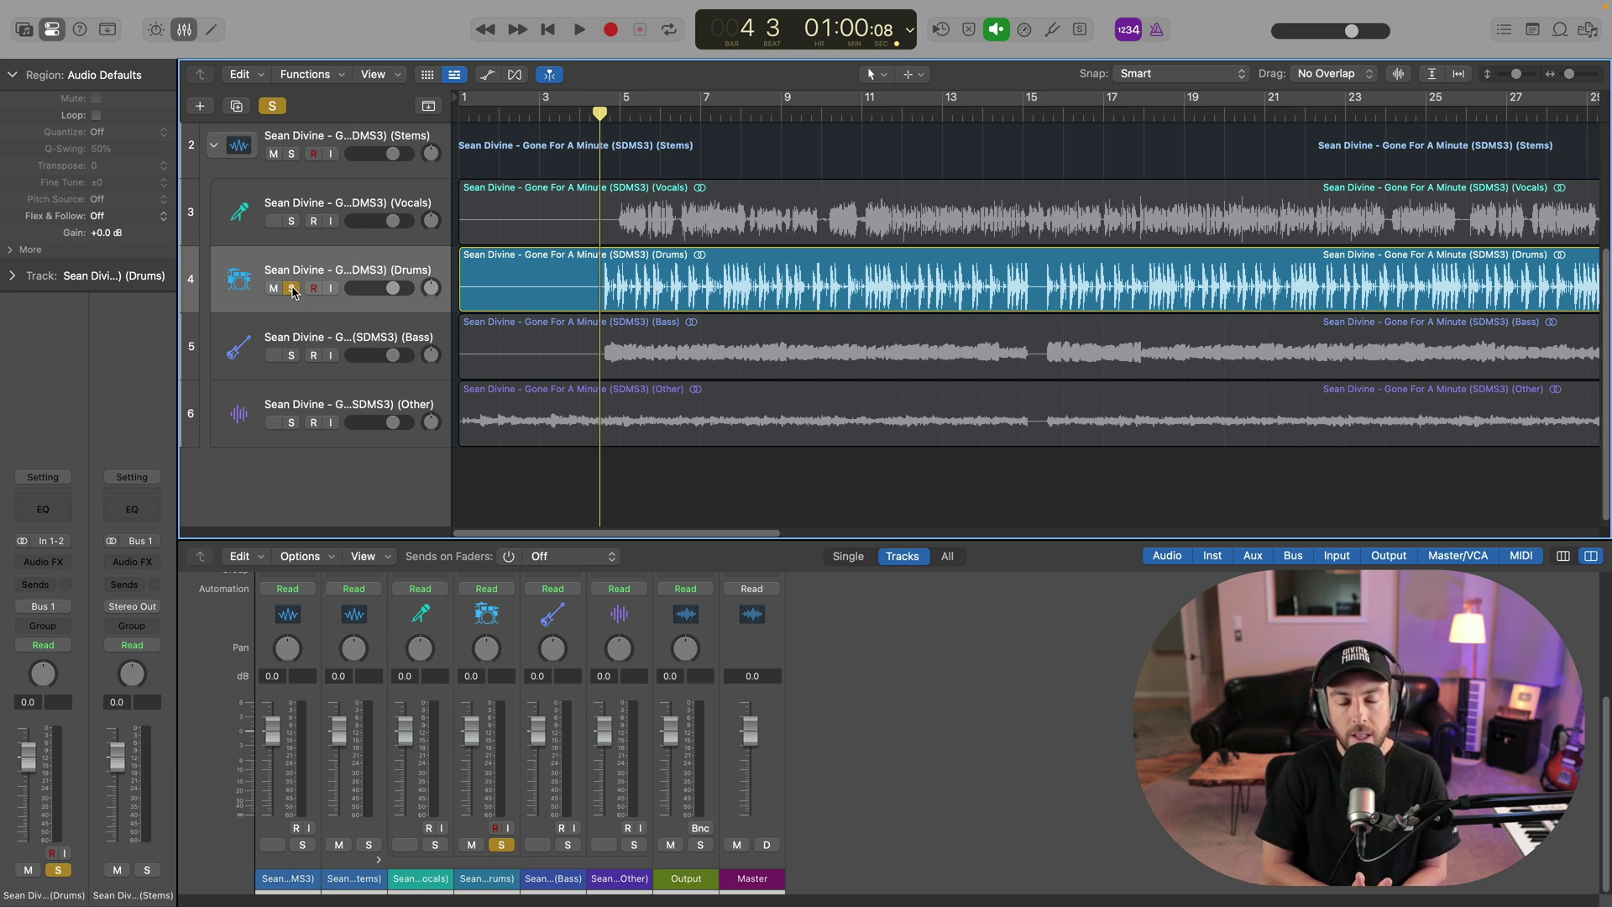
- Unsolo the Drums stem, then open and cancel Stem Splitter on the Vocals region
{"action": "left_click", "coordinate": [292, 288]}
{"action": "scroll", "coordinate": [742, 192], "scroll_direction": "up", "scroll_amount": 1}
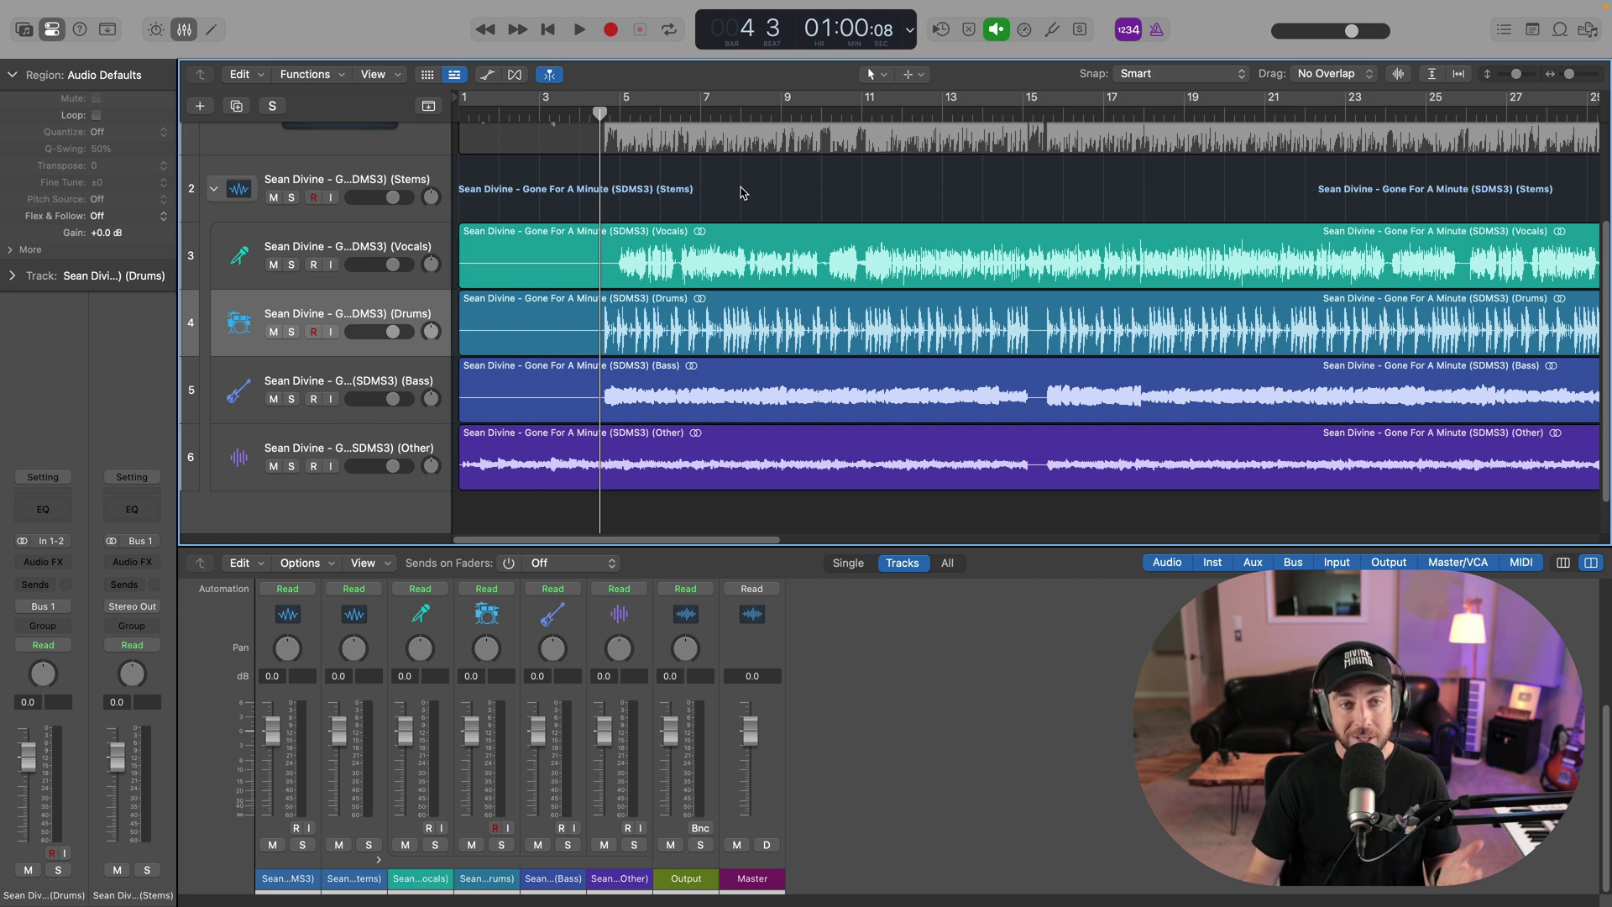
{"action": "right_click", "coordinate": [694, 256]}
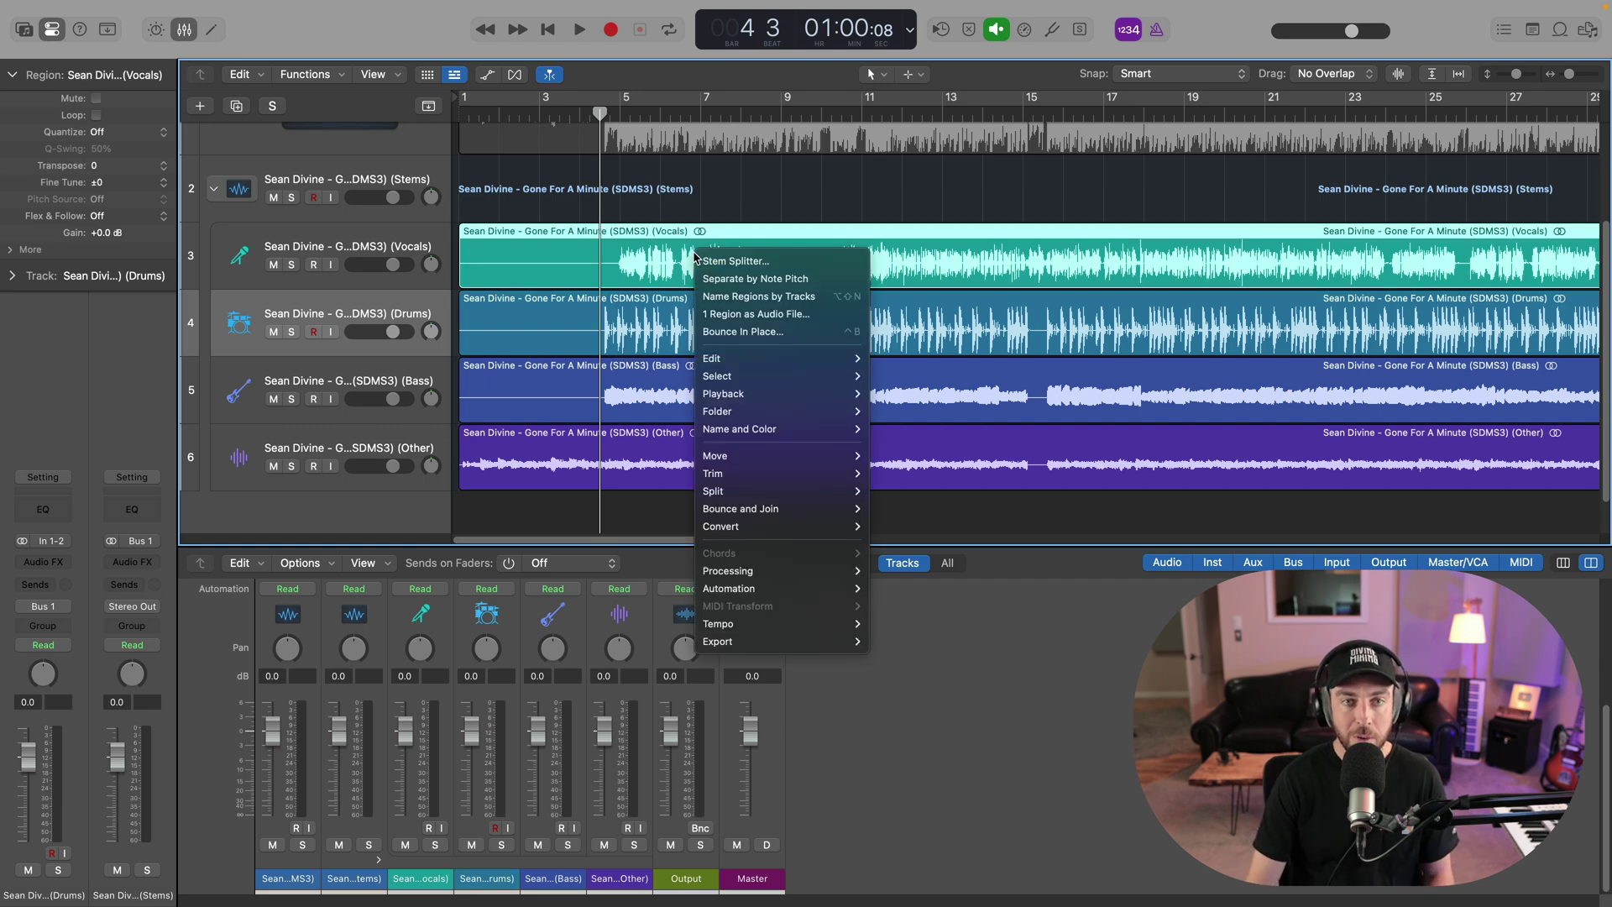
{"action": "left_click", "coordinate": [766, 261]}
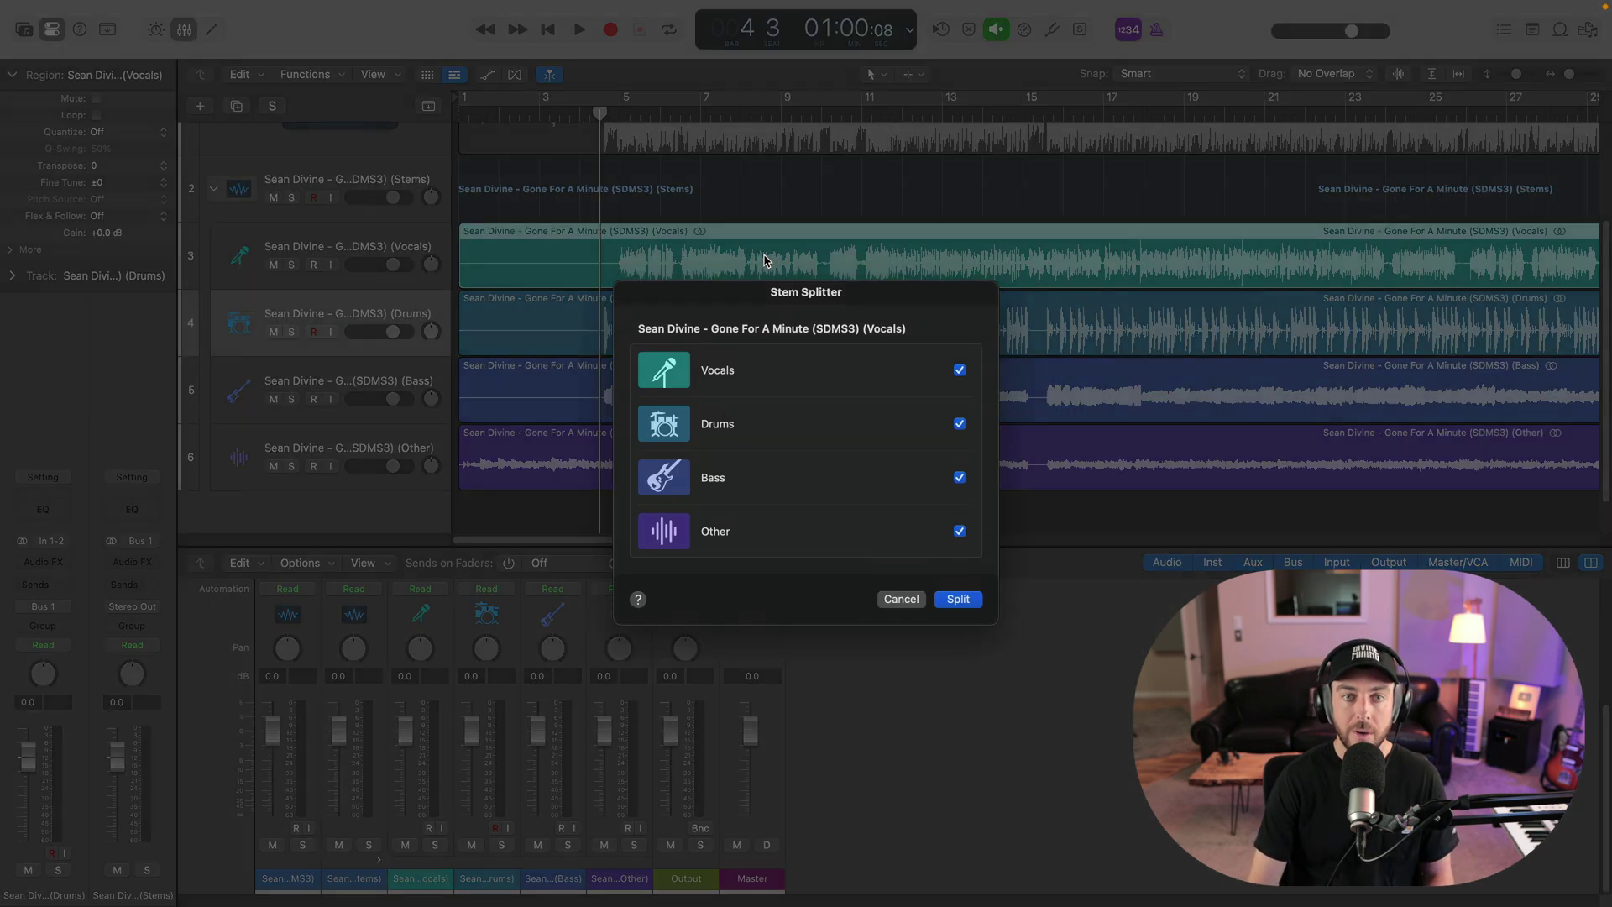
{"action": "left_click", "coordinate": [903, 601]}
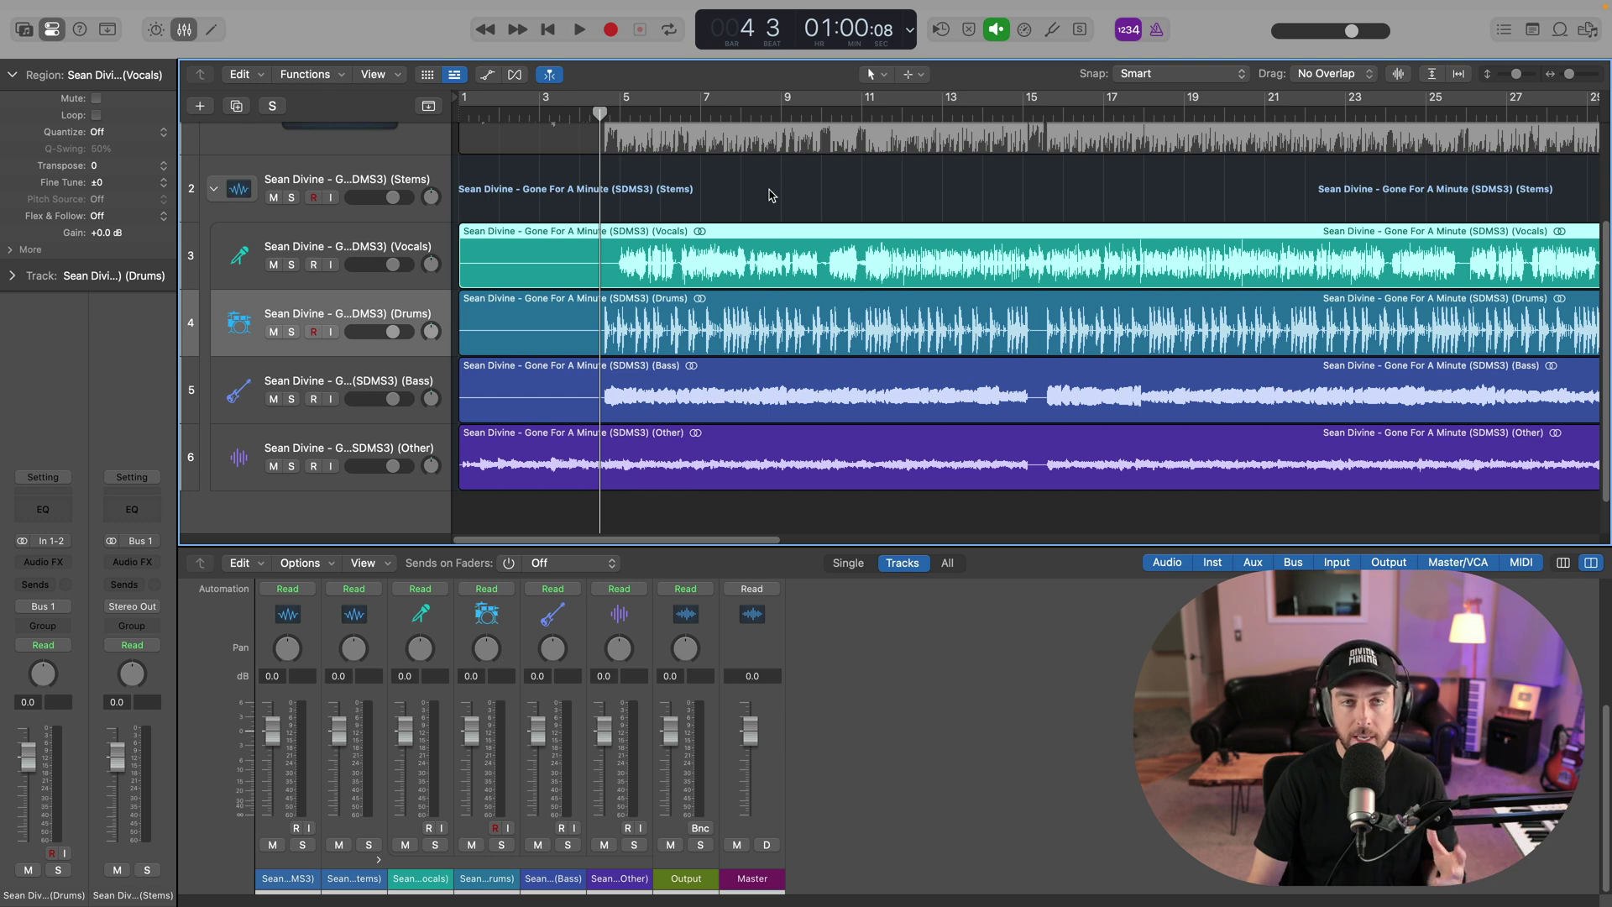